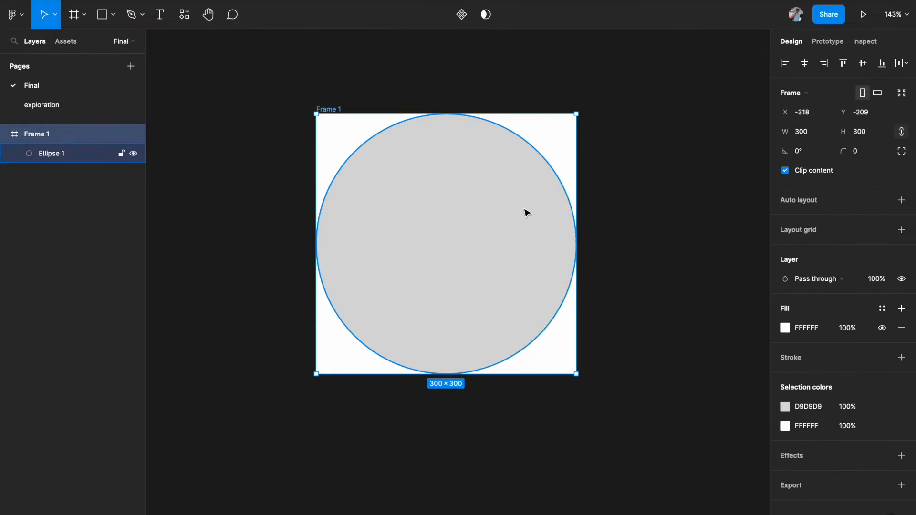
Step: Duplicate the grey circle inside Frame 1 and turn the duplicate into a mask
left_click(620, 210)
left_click(527, 209)
left_click(528, 212)
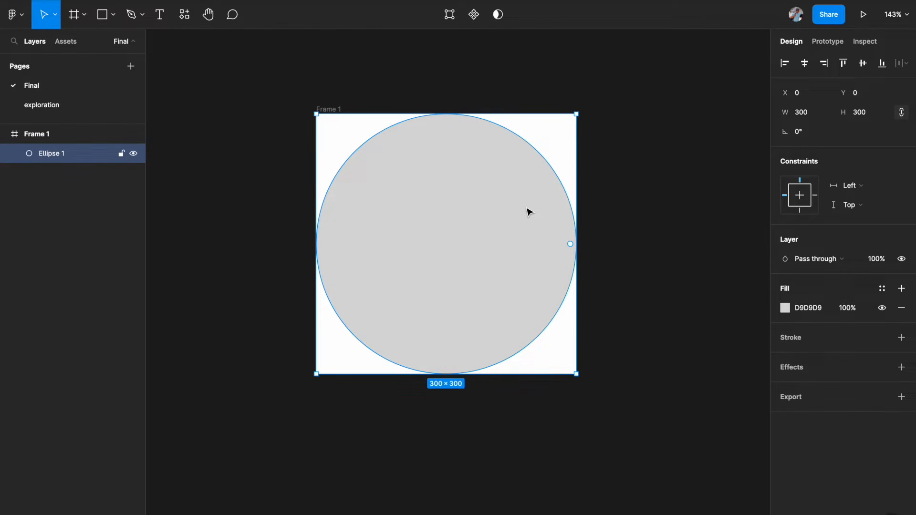
key("ctrl+d")
right_click(61, 158)
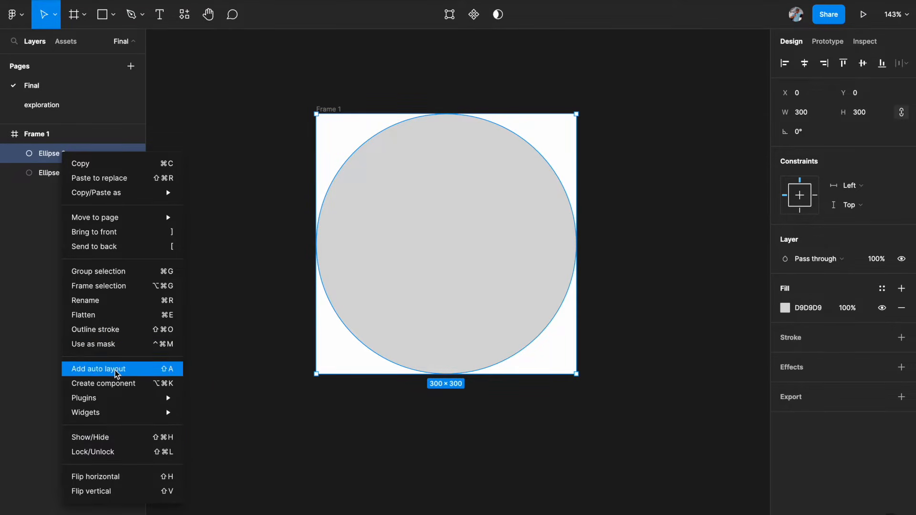
left_click(109, 344)
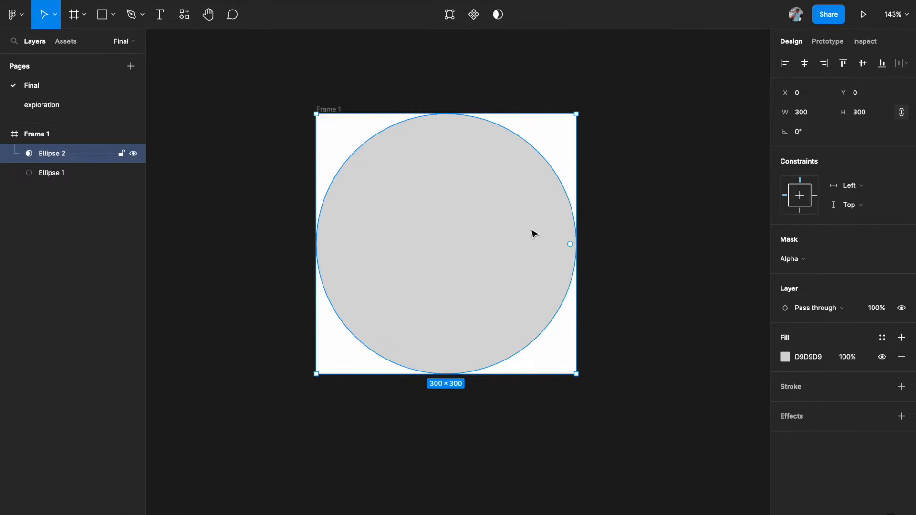
Step: Draw a circle about 241 × 241 overlapping the frame's upper-right area
left_click(592, 226)
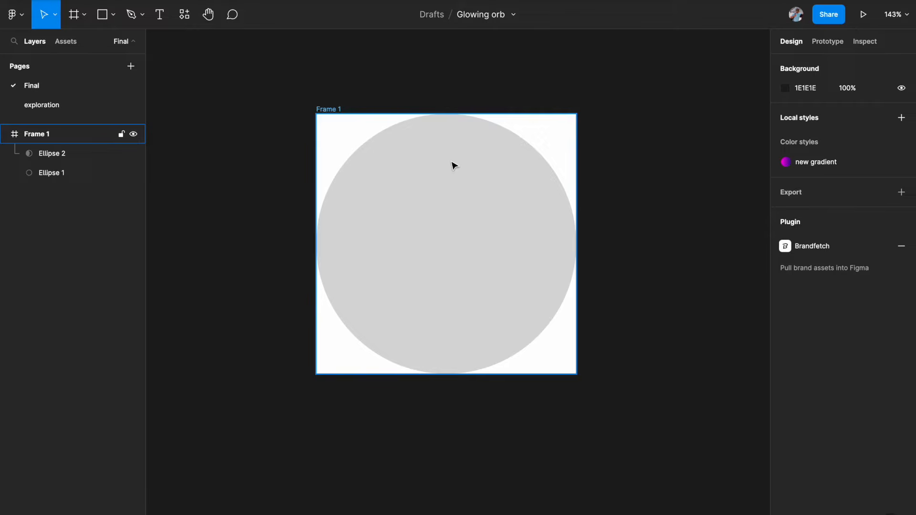
key("o")
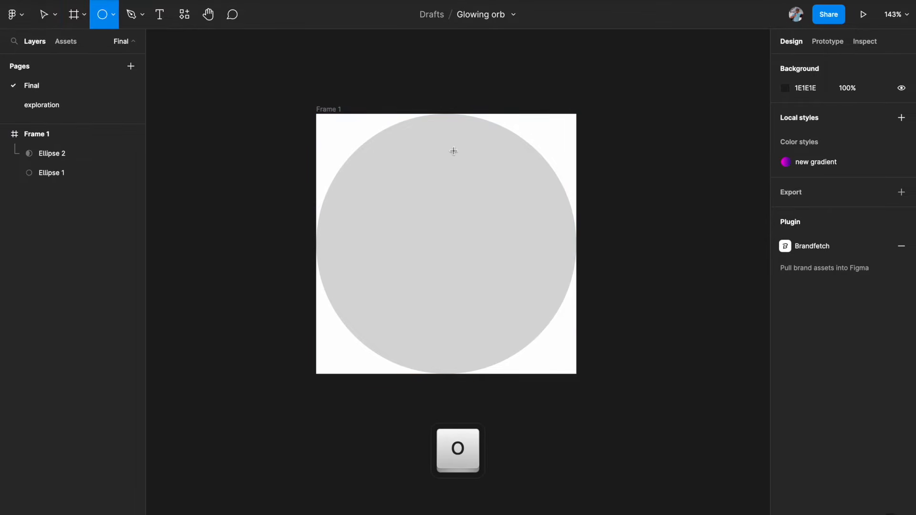
left_click_drag(423, 94, 632, 285)
left_click_drag(542, 209, 525, 191)
Step: Fill the new circle with 9100C3 and move it into Frame 1 above the mask layer
left_click(785, 230)
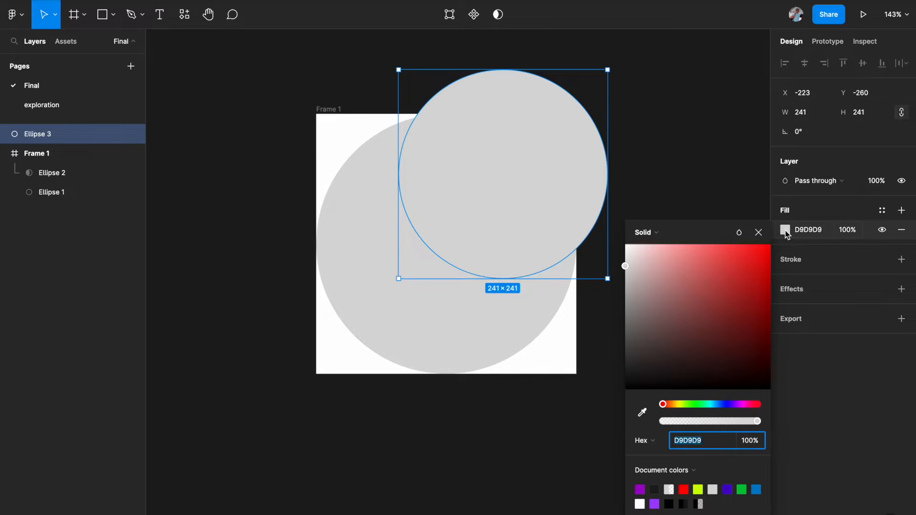
left_click(640, 489)
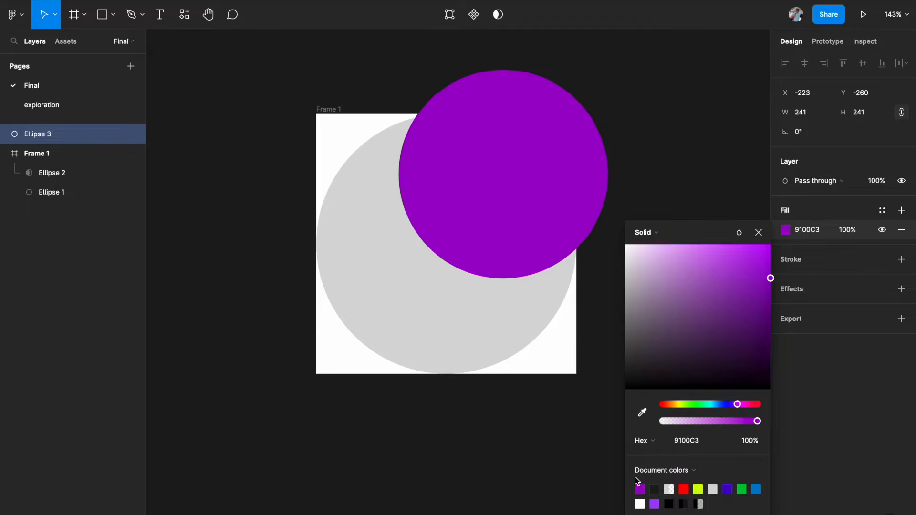
left_click(690, 180)
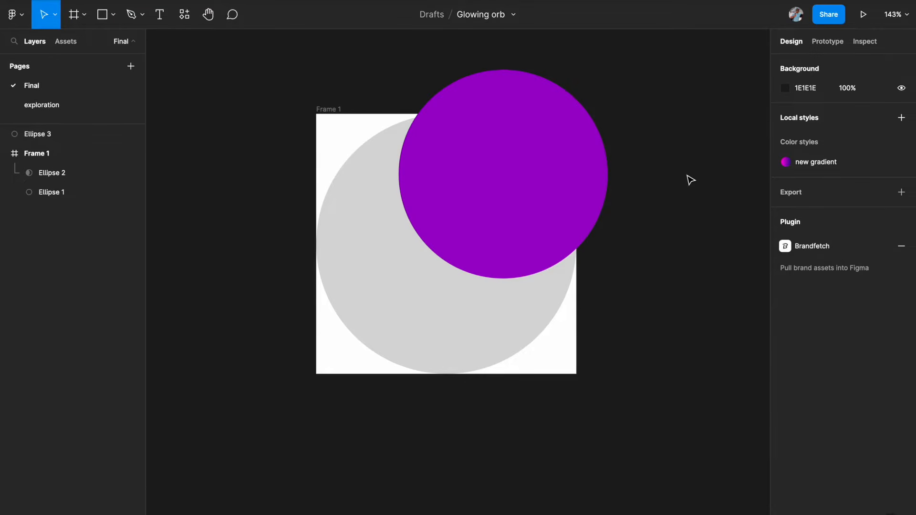
left_click(511, 209)
left_click_drag(72, 136, 71, 161)
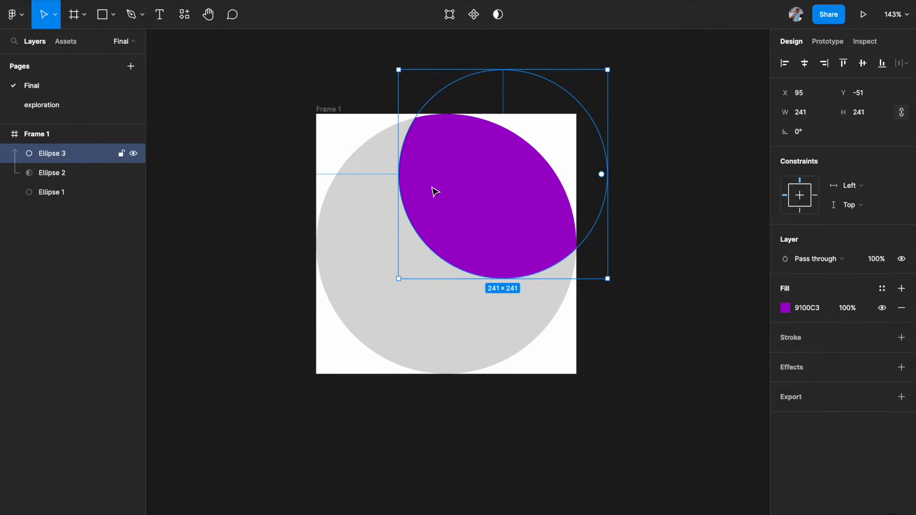
Step: Rename the three circle layers as mask, top and bottom
double_click(47, 174)
type("mask")
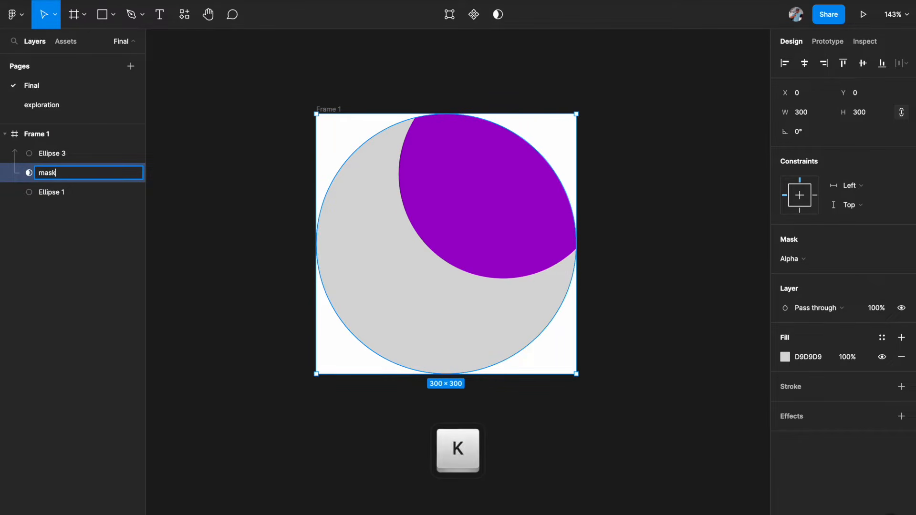
key("Return")
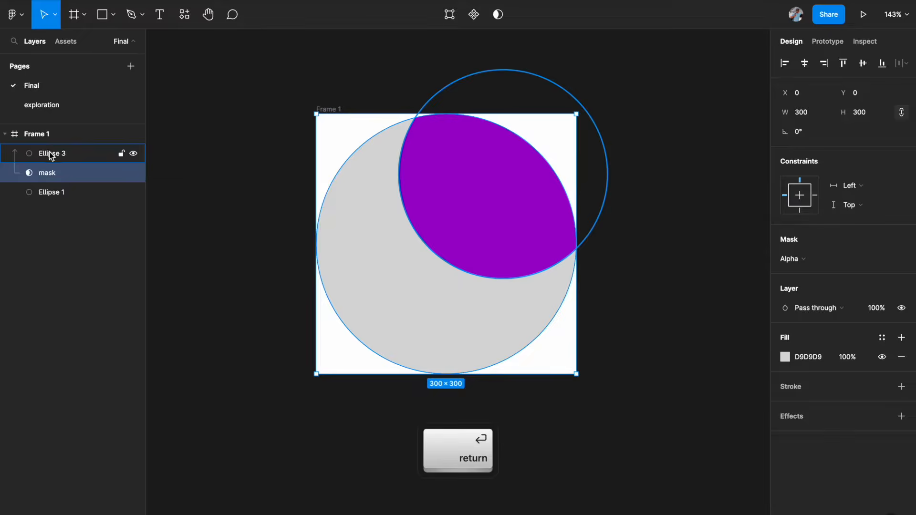
double_click(50, 153)
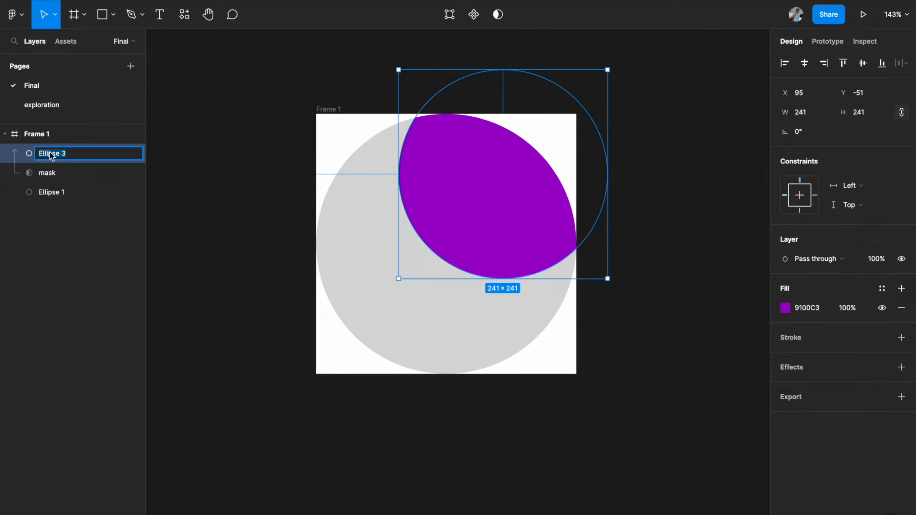
type("top")
key("Return")
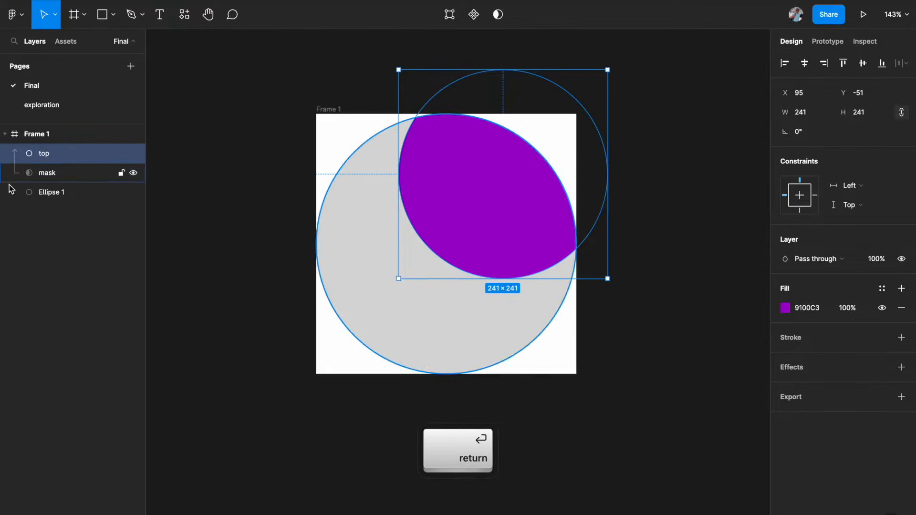
double_click(50, 194)
type("bottom")
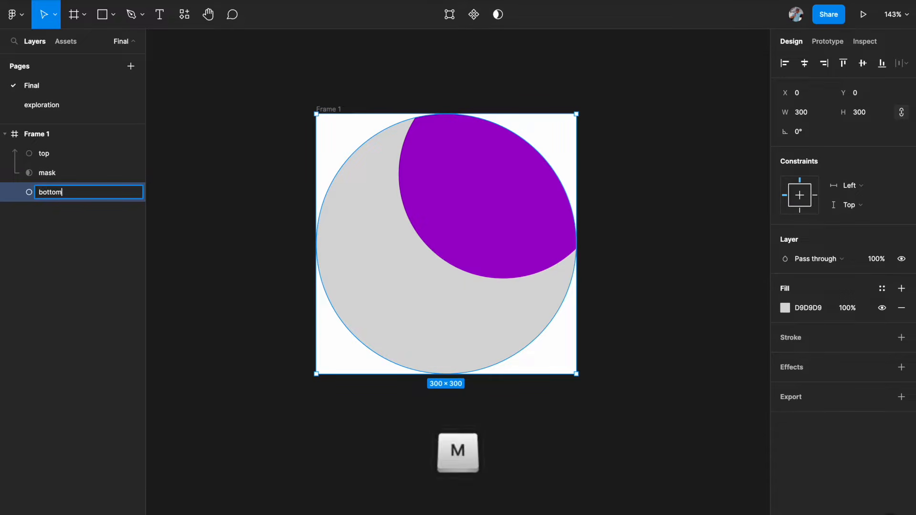
key("Return")
left_click(243, 271)
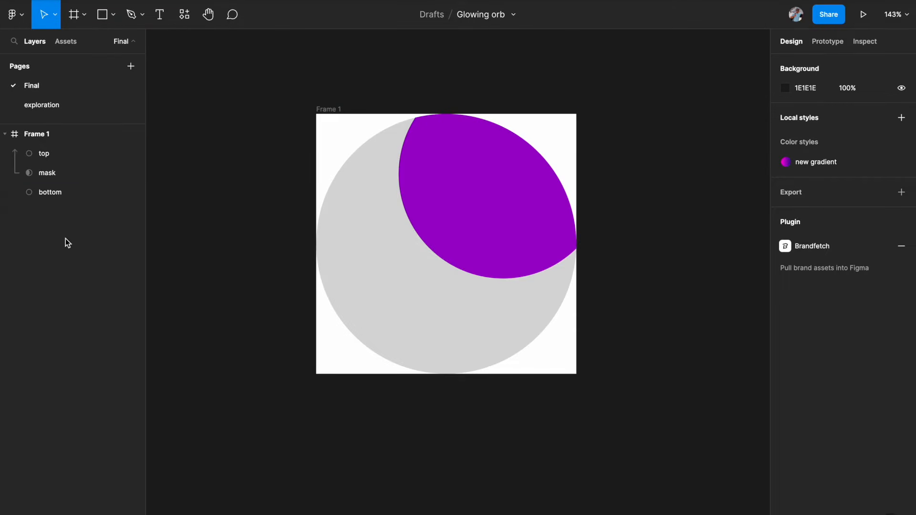
Step: Set the bottom circle's fill opacity to 1%
left_click(47, 174)
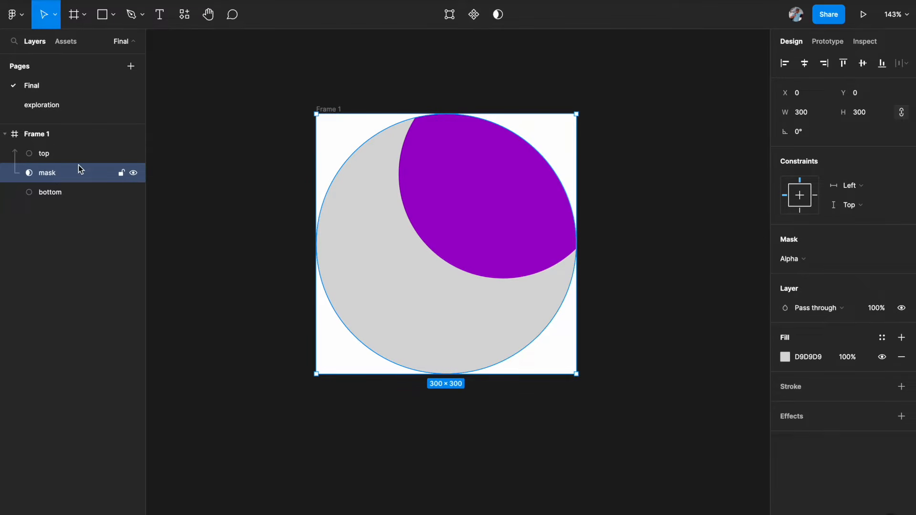
left_click(52, 195)
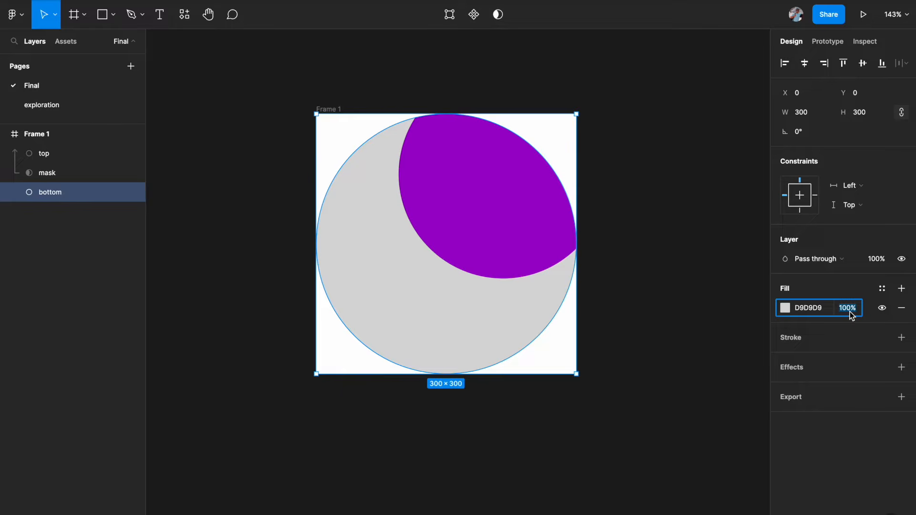
type("1")
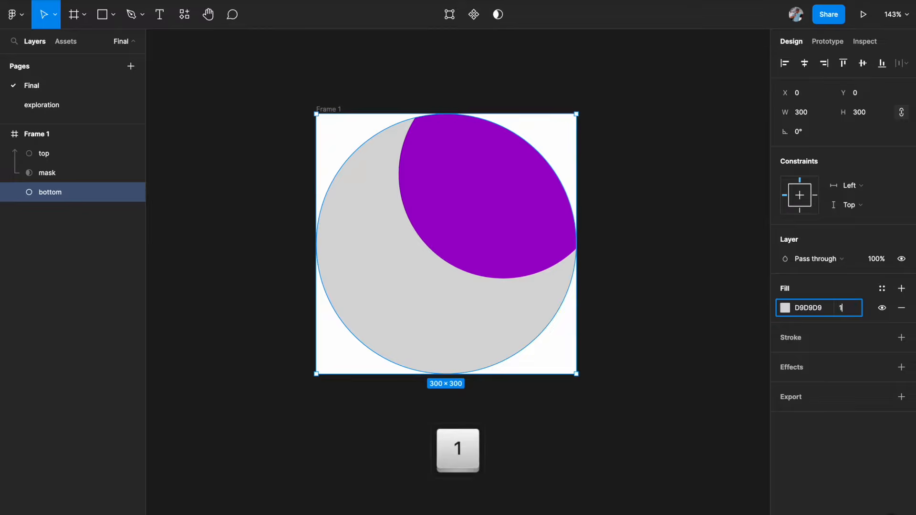
key("Return")
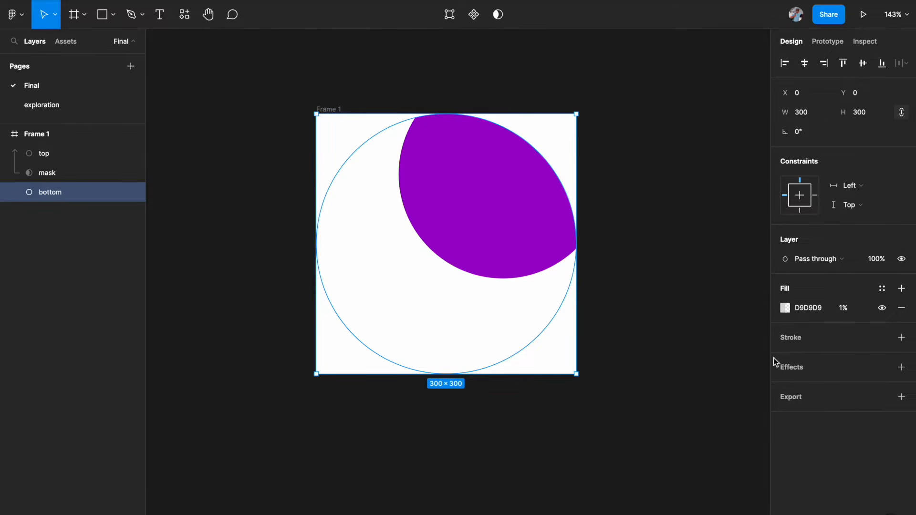
Step: Add an Inner shadow effect to the bottom circle
left_click(902, 371)
left_click(847, 386)
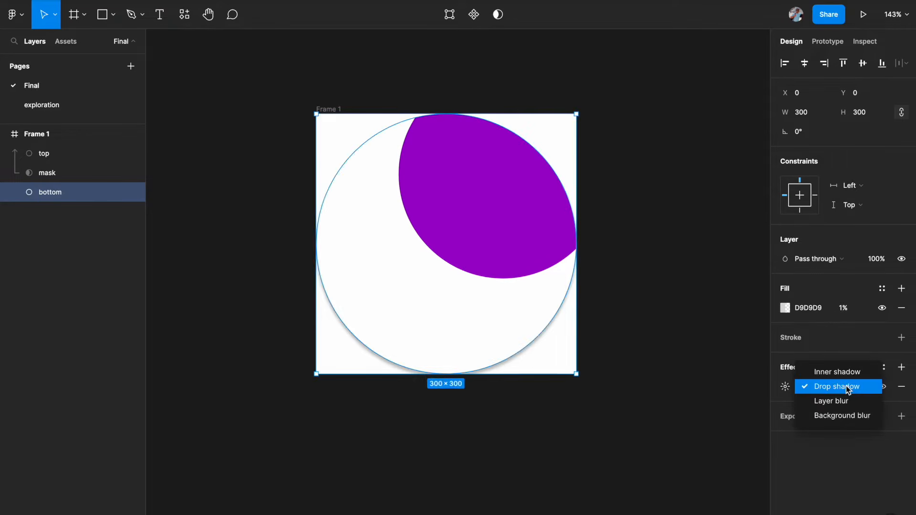
left_click(839, 372)
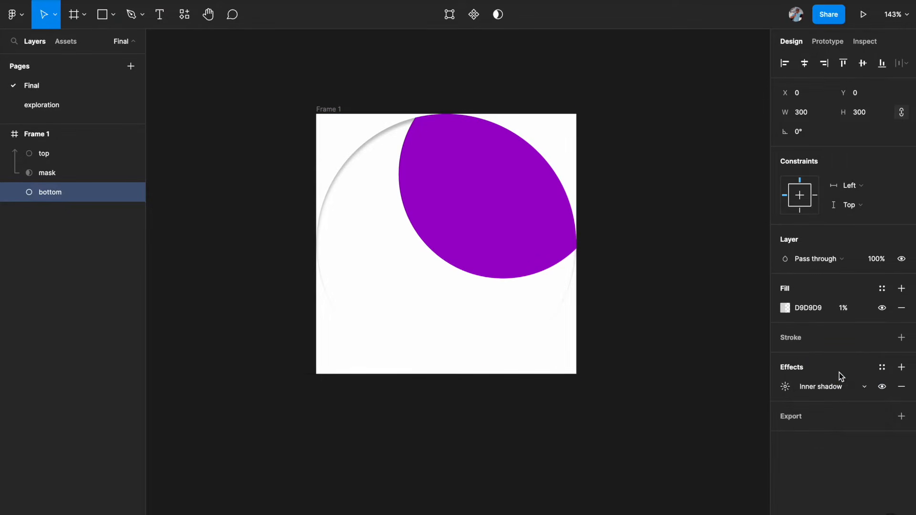
Step: Set the inner shadow's colour to 9100C3 and its Y offset to 0
left_click(785, 388)
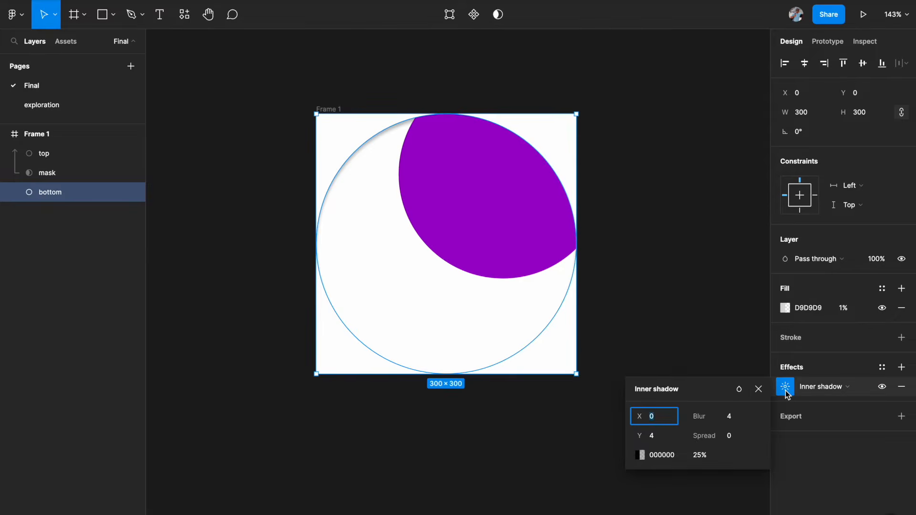
left_click(640, 455)
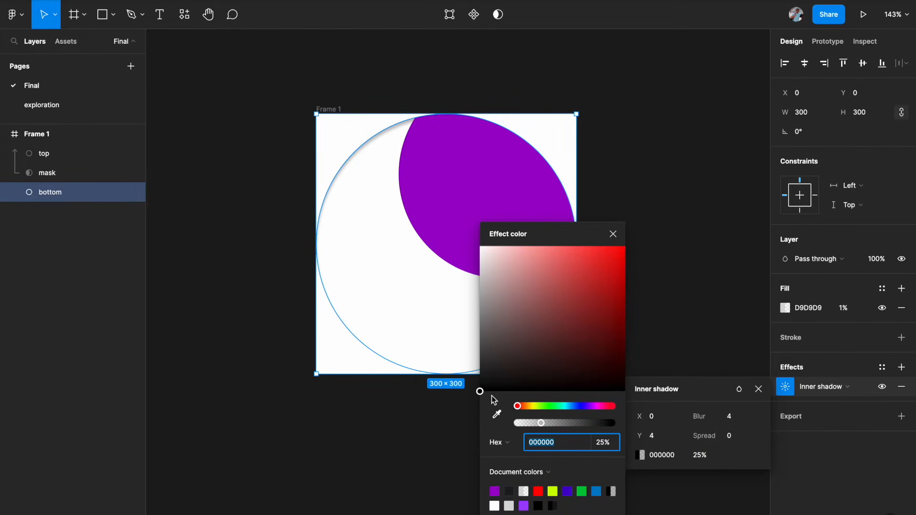
left_click(498, 487)
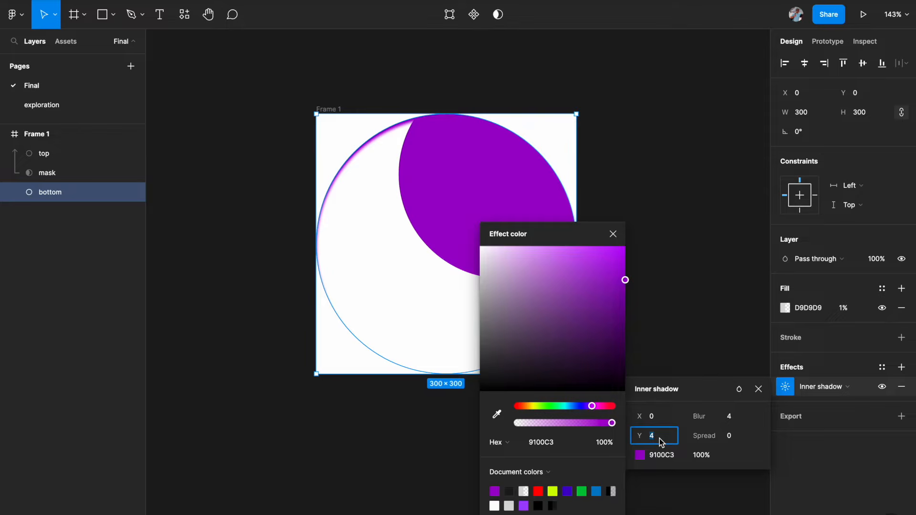
key("Down")
key("Down")
key("Down")
key("Down")
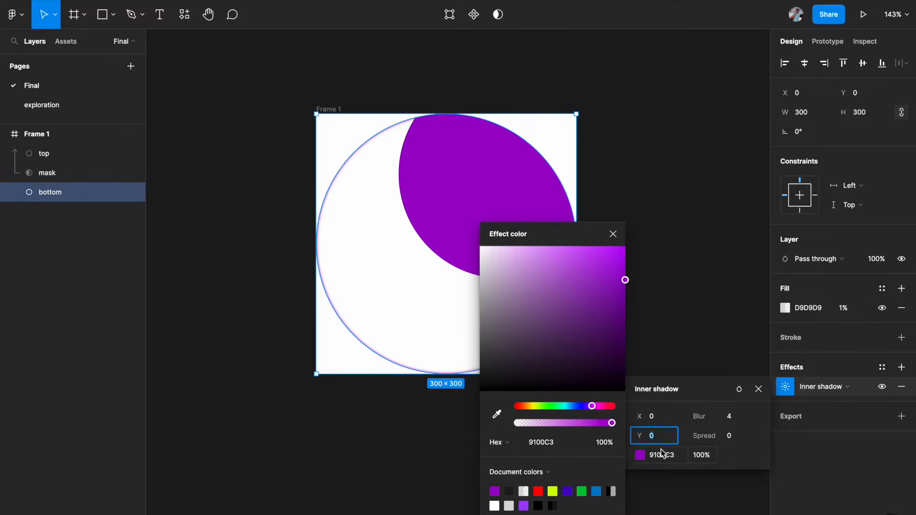
Step: Increase the inner shadow's blur to 65 and close the effect settings
left_click(734, 419)
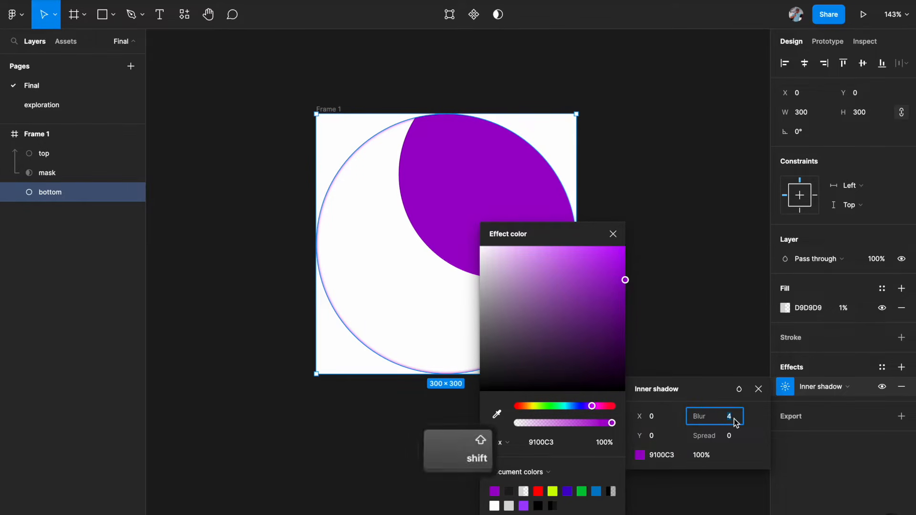
key("shift+Up")
key("shift+Up")
key("shift+Up")
key("shift+Up")
key("shift+Up")
key("shift+Up")
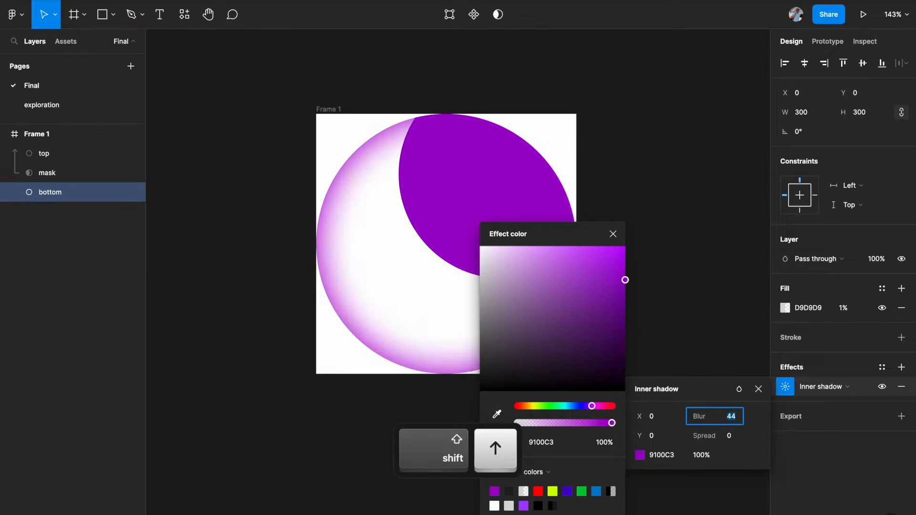
key("Up")
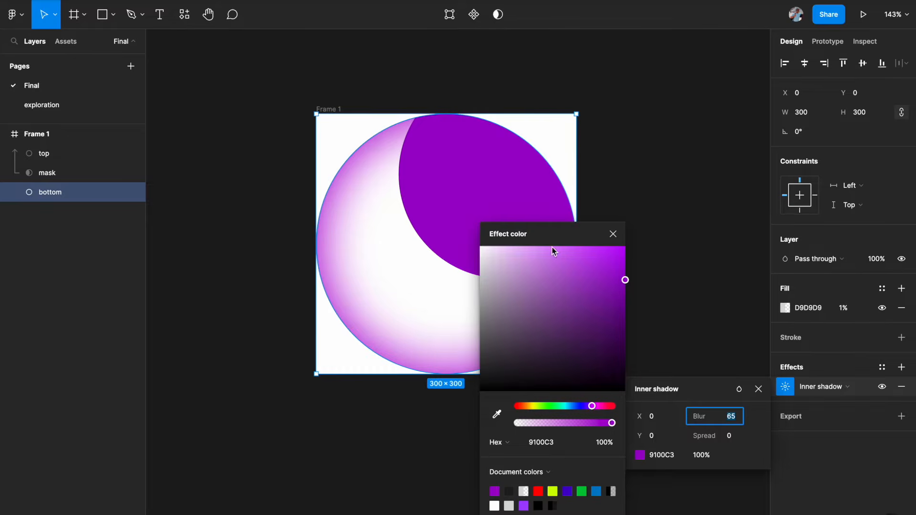
left_click_drag(559, 232, 239, 268)
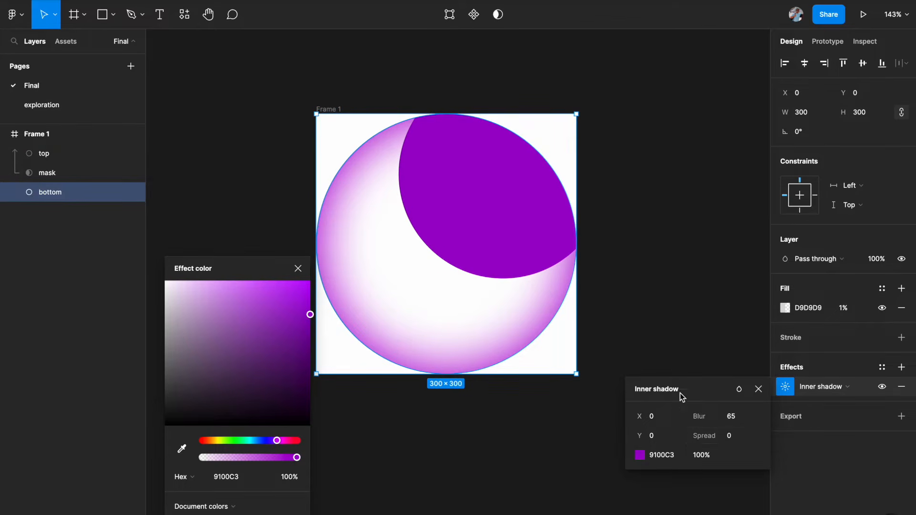
left_click(298, 268)
left_click(758, 388)
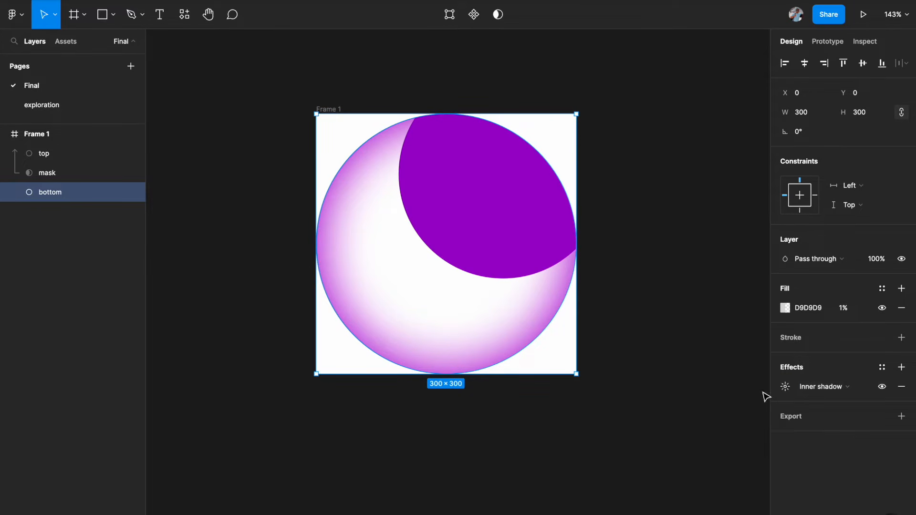
Step: Add a drop shadow to the bottom circle with Y offset 0 and colour 9100C3
left_click(901, 367)
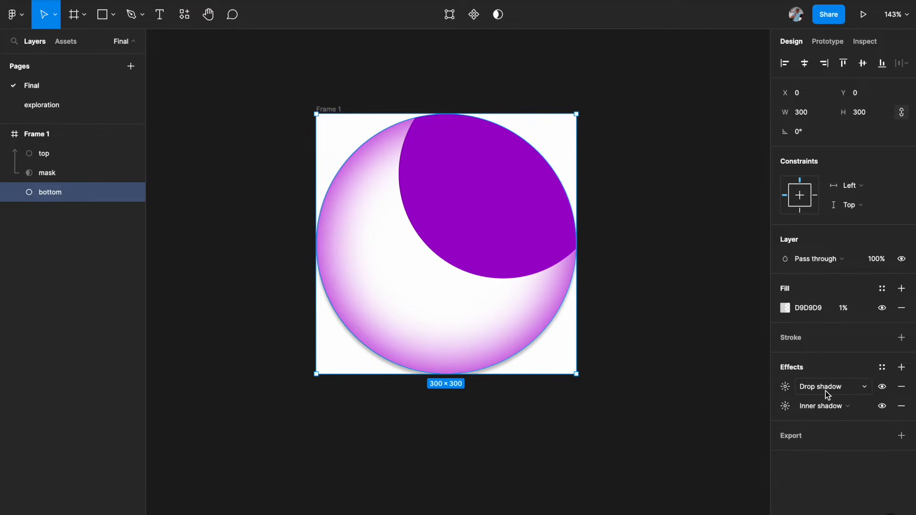
left_click(785, 388)
left_click(663, 438)
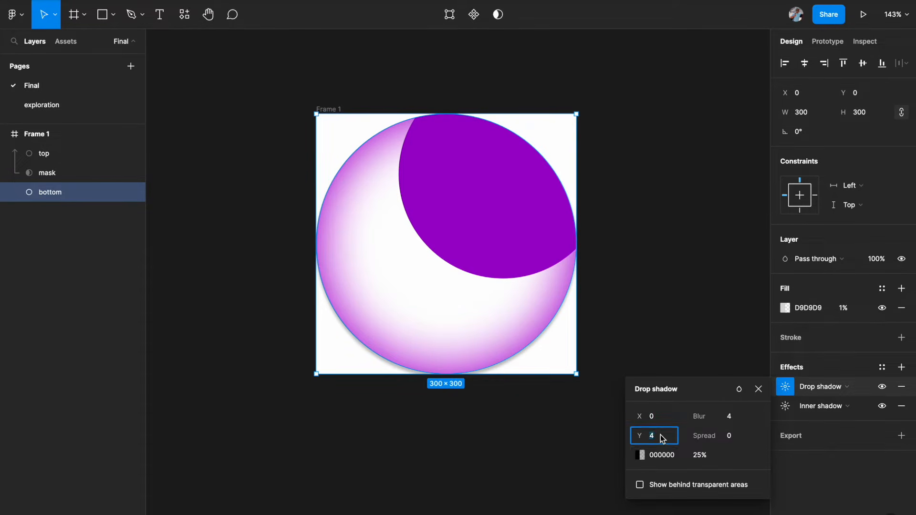
key("Down")
key("Down")
key("Down")
key("Down")
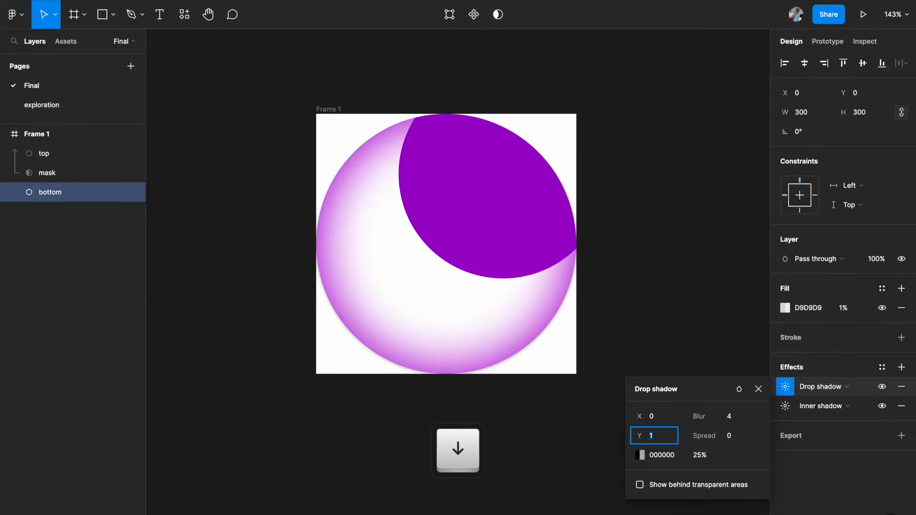
left_click(640, 456)
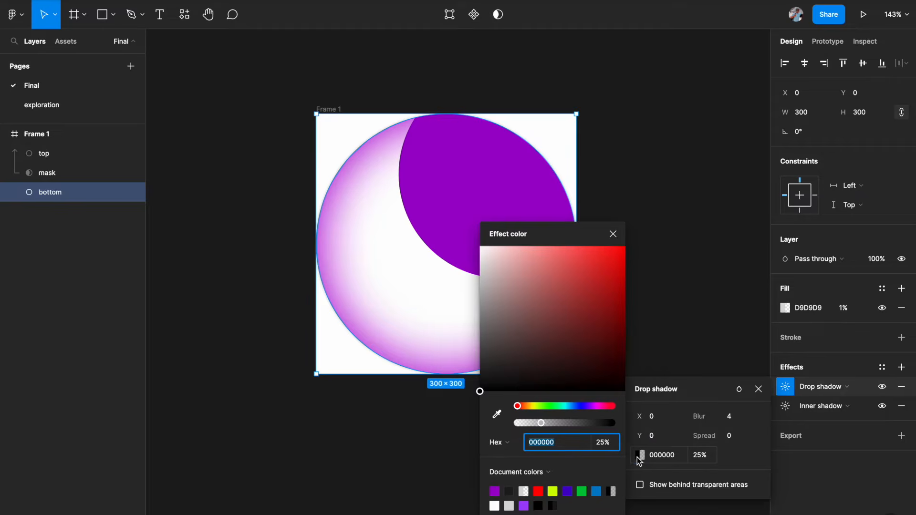
left_click(496, 490)
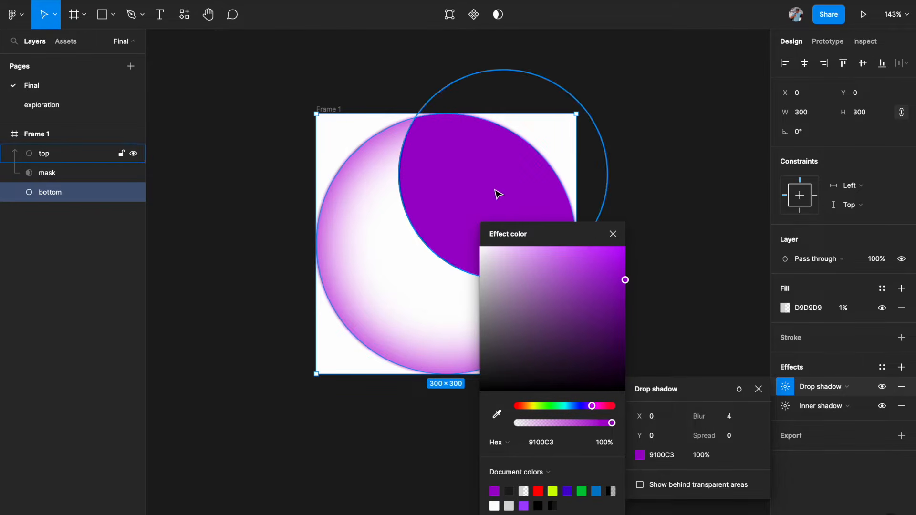
Step: Set the drop shadow's blur on the bottom circle to 100
left_click(613, 234)
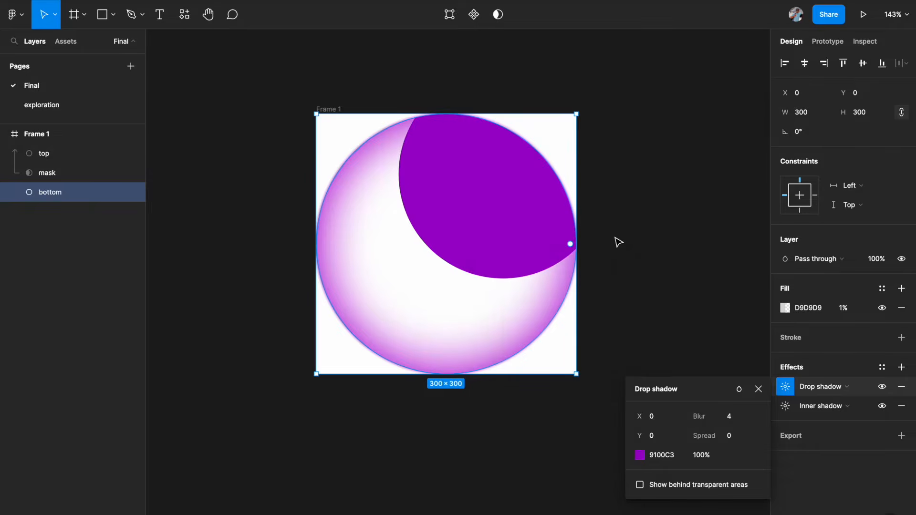
left_click(739, 417)
key("Up")
key("Up")
key("Up")
key("Up")
key("Up")
key("Up")
key("Up")
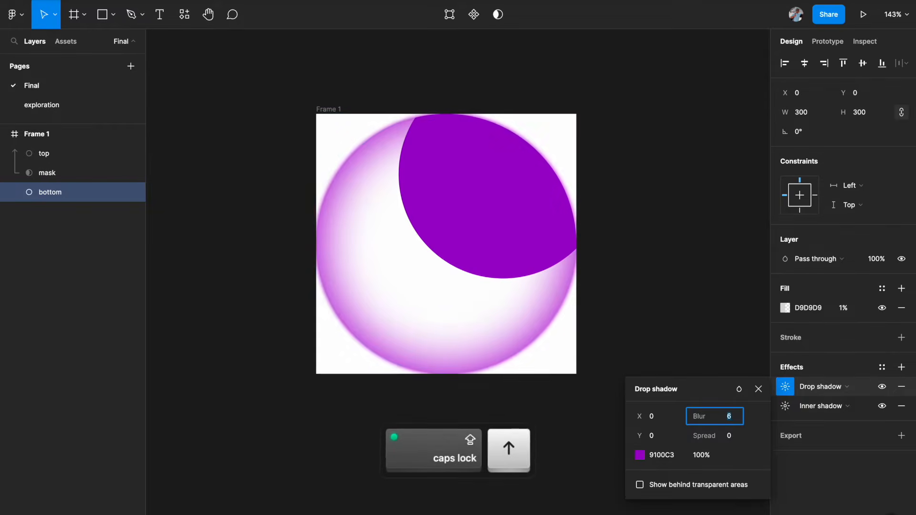
key("Up")
key("Up")
key("Up")
key("Up")
key("Up")
key("Up")
key("Up")
key("Up")
key("Up")
key("Up")
key("Up")
key("Up")
key("Up")
key("Up")
key("Up")
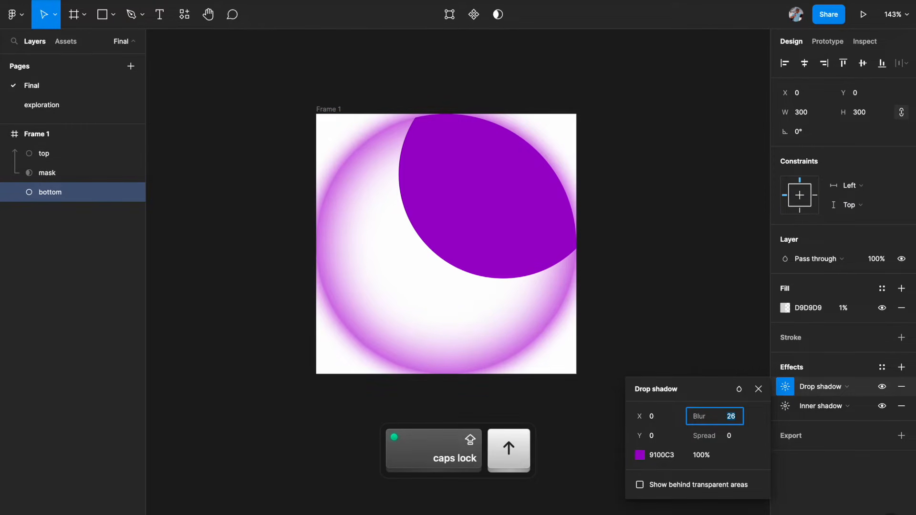
type("100")
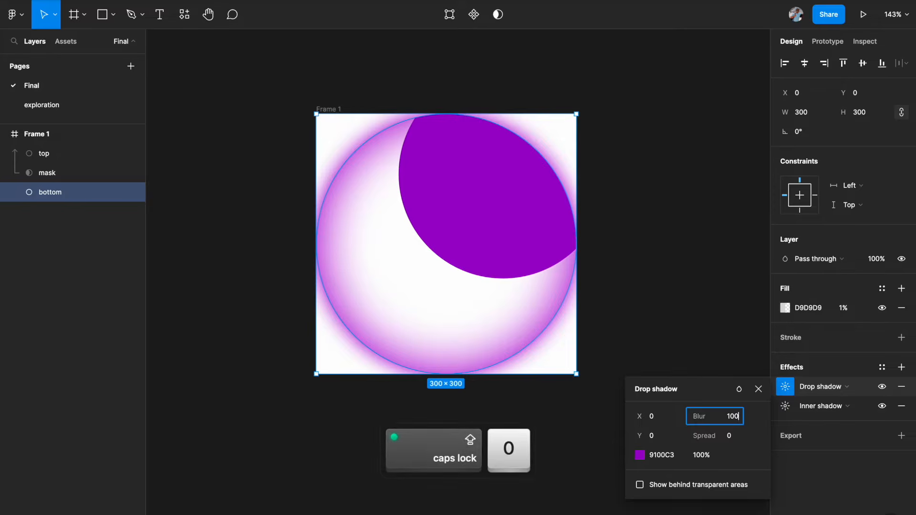
key("Return")
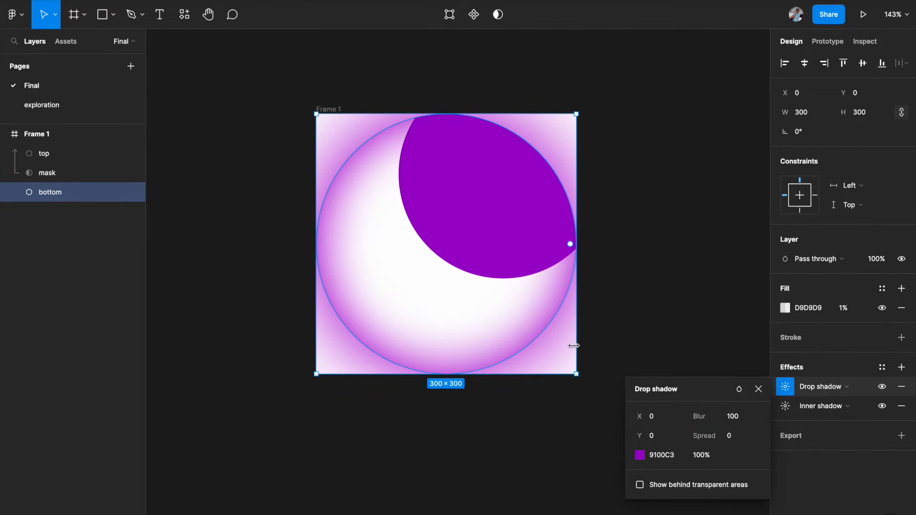
Step: Lower the drop shadow colour's opacity to 60%
left_click(706, 453)
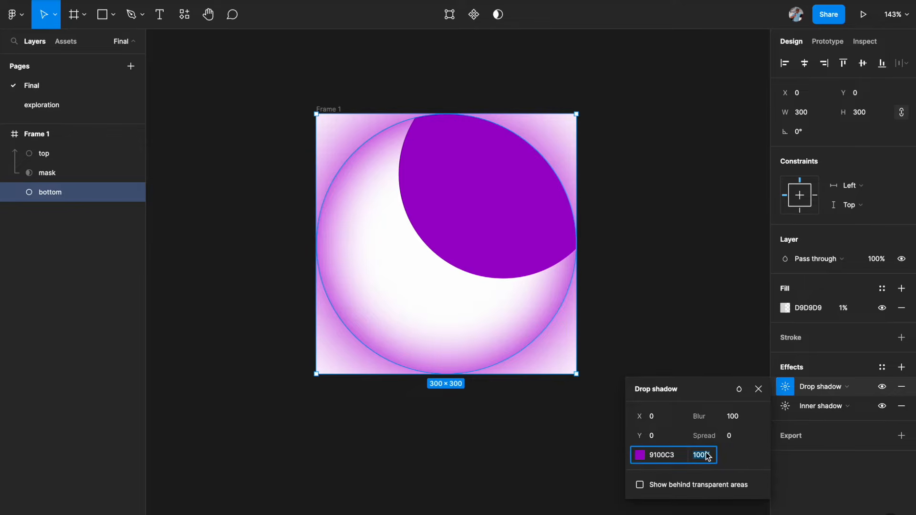
key("shift+Down")
key("shift+Down")
key("shift+Down")
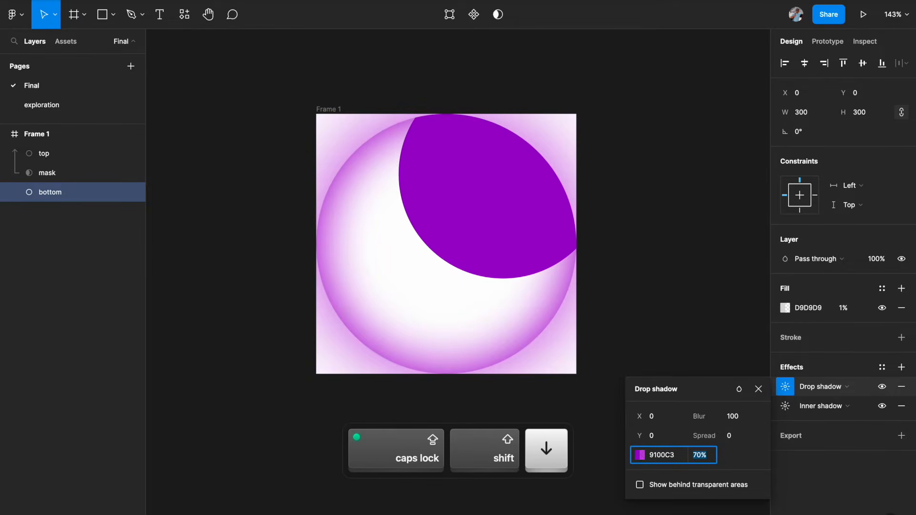
key("shift+Down")
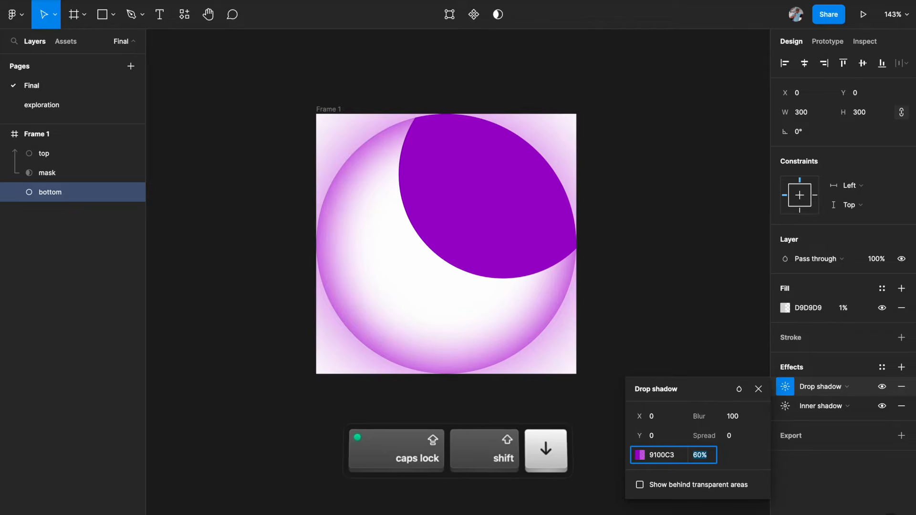
left_click(640, 328)
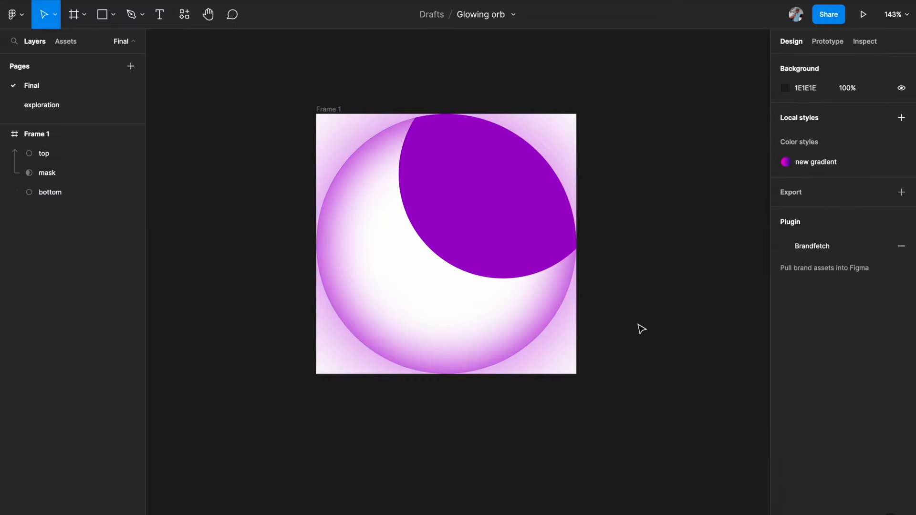
Step: Add a Layer blur effect to the top circle and lower its fill opacity to 60%
left_click(570, 181)
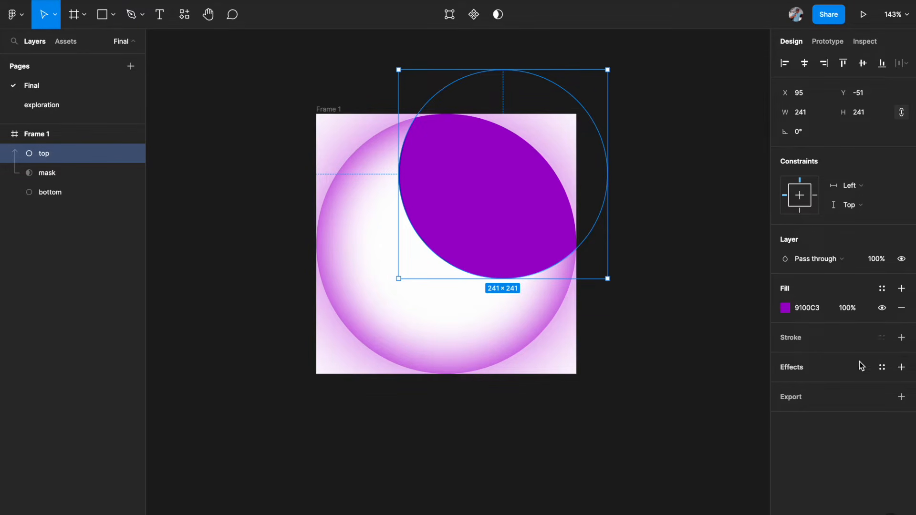
left_click(900, 367)
left_click(841, 387)
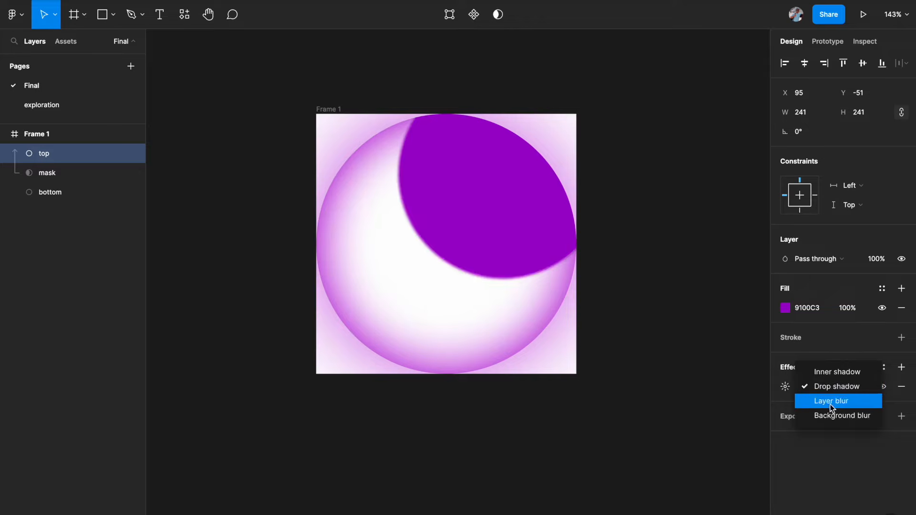
left_click(830, 402)
left_click(858, 310)
key("shift+Down")
key("shift+Down")
key("shift+Down")
key("shift+Down")
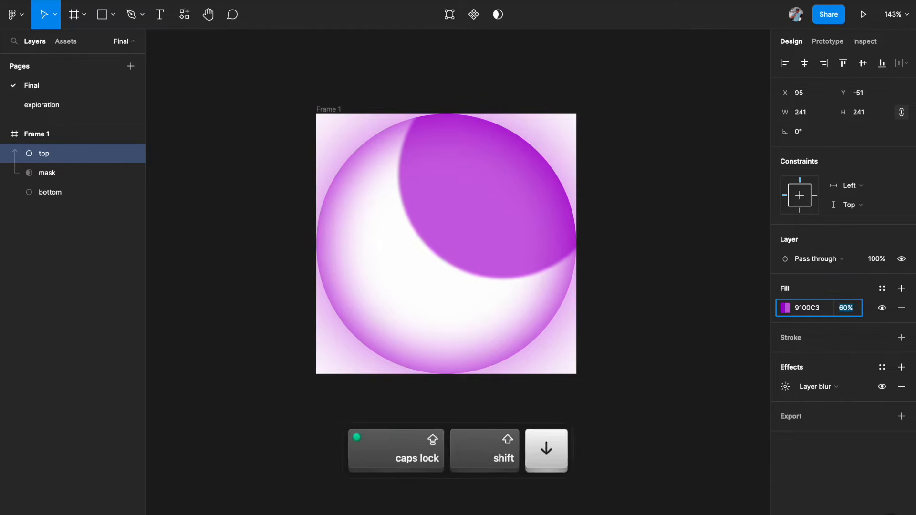
Step: Set the top circle's layer blur to 65
left_click(784, 386)
key("shift+Up")
key("shift+Up")
key("shift+Up")
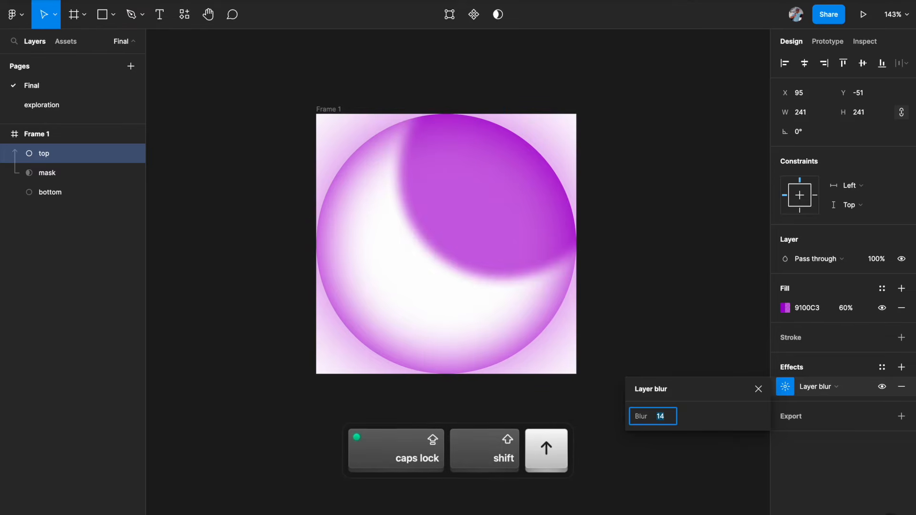
key("shift+Up")
key("shift+Up")
key("shift+Up")
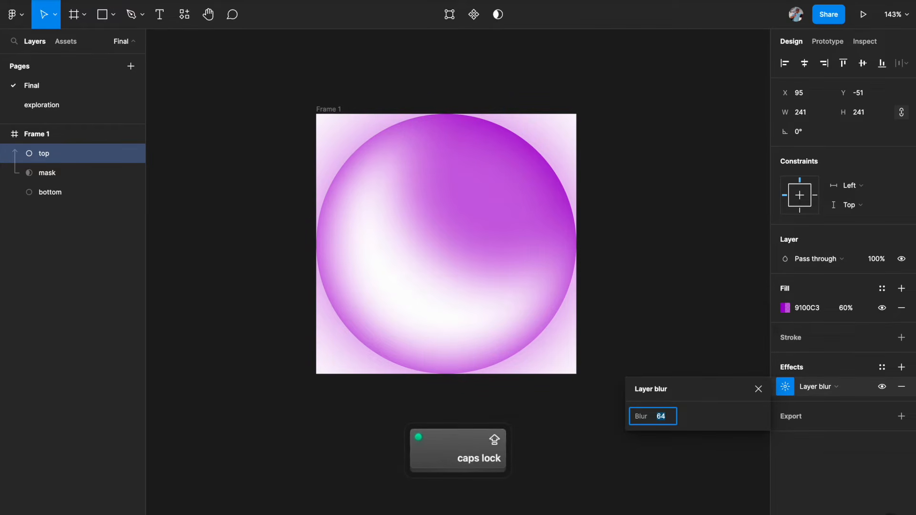
key("Up")
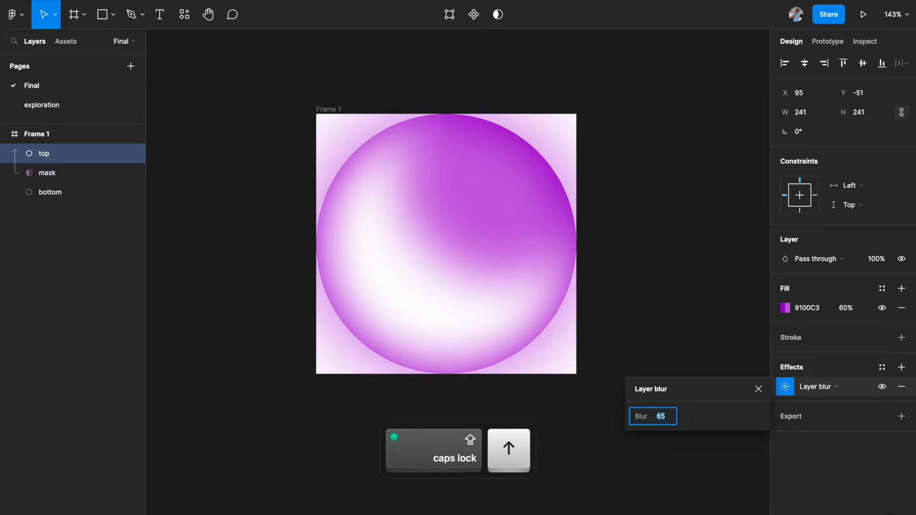
Step: Set the top circle's fill opacity to 80%
left_click(845, 309)
key("shift+Up")
key("shift+Up")
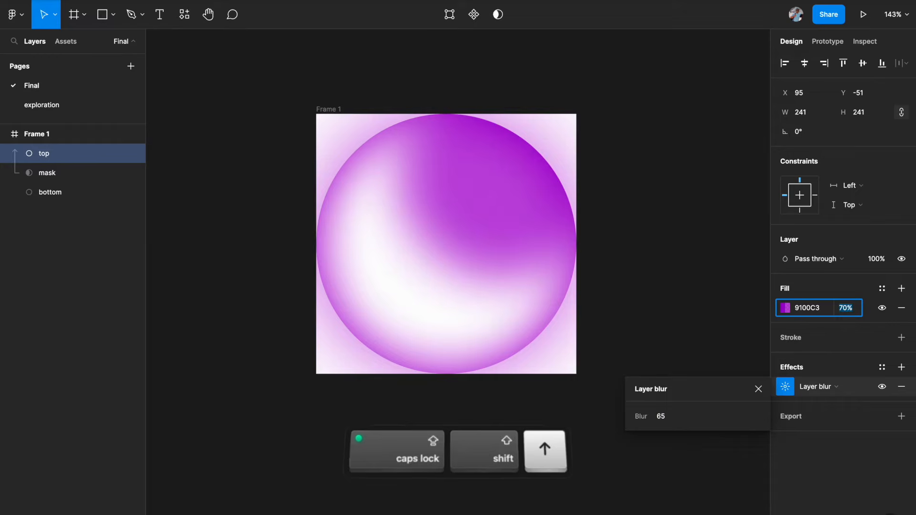
key("shift+Down")
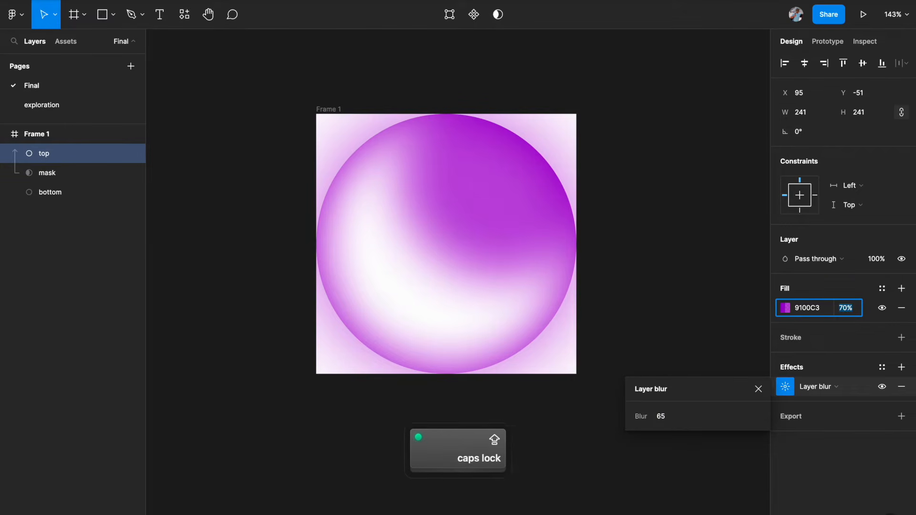
key("Up")
key("Up")
key("shift+Up")
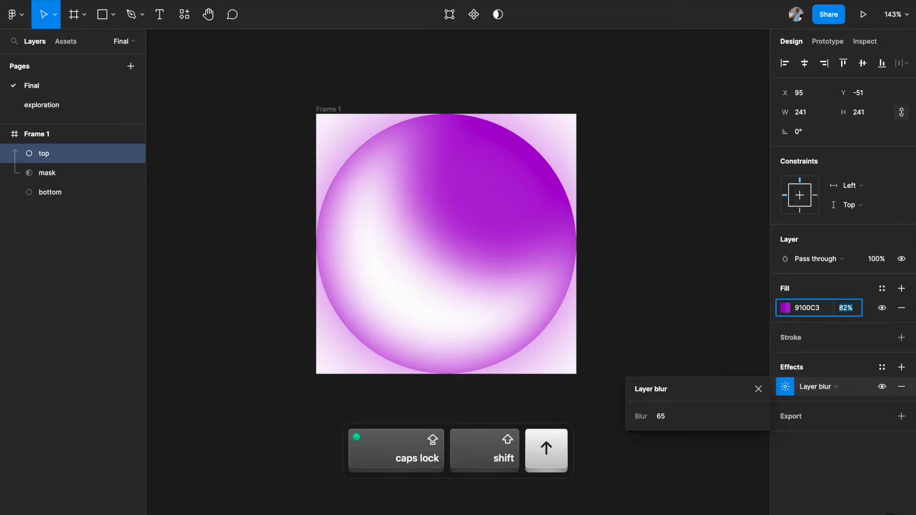
key("Down")
key("Down")
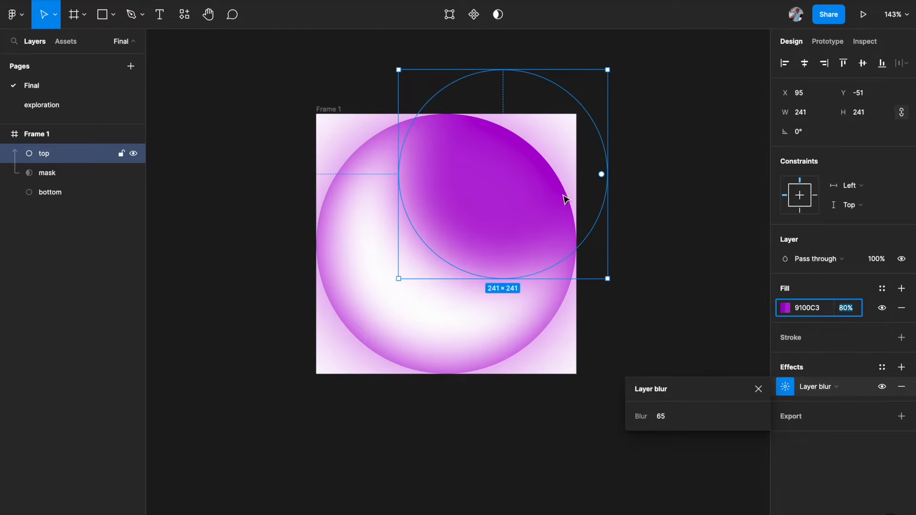
left_click(690, 260)
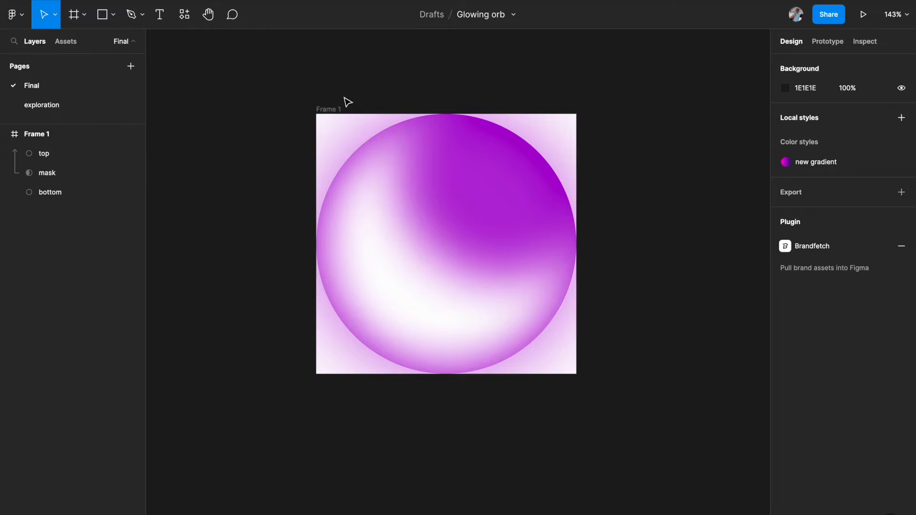
Step: Remove the white fill from Frame 1
left_click(329, 109)
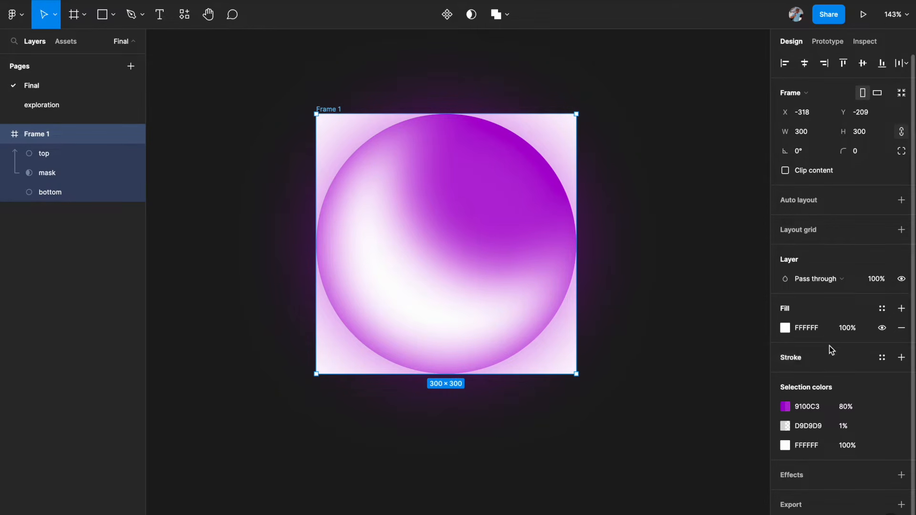
left_click(901, 329)
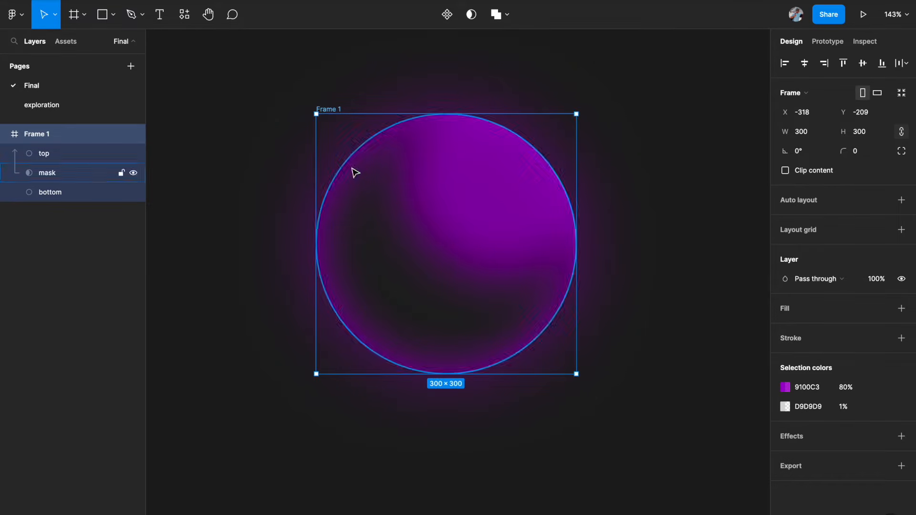
left_click(718, 317)
scroll(544, 288, "up", 5)
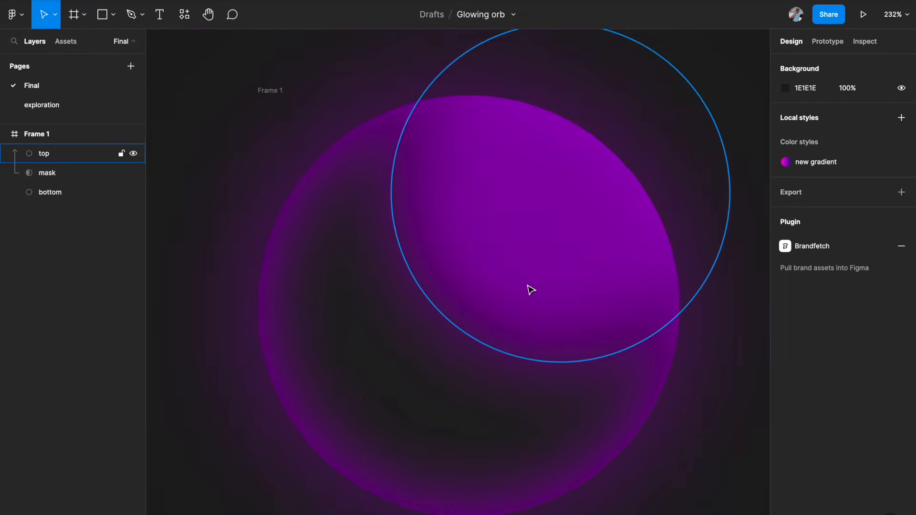
scroll(483, 291, "down", 5)
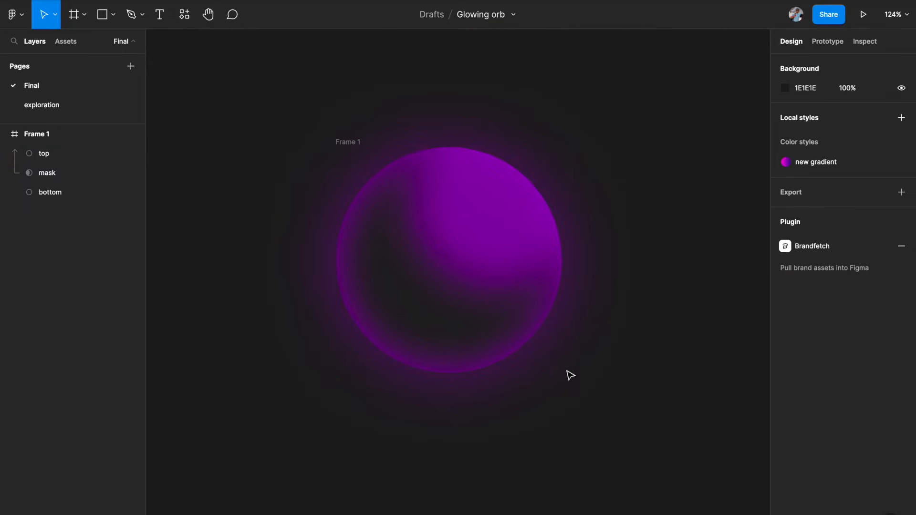
Step: Move the top circle slightly up and right to about X 125, Y -62
left_click(355, 142)
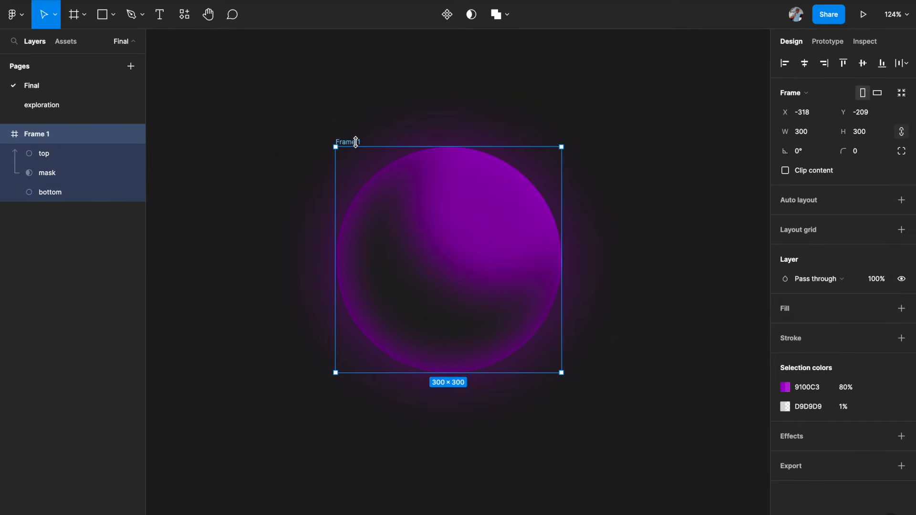
left_click(507, 259)
left_click_drag(506, 238, 508, 234)
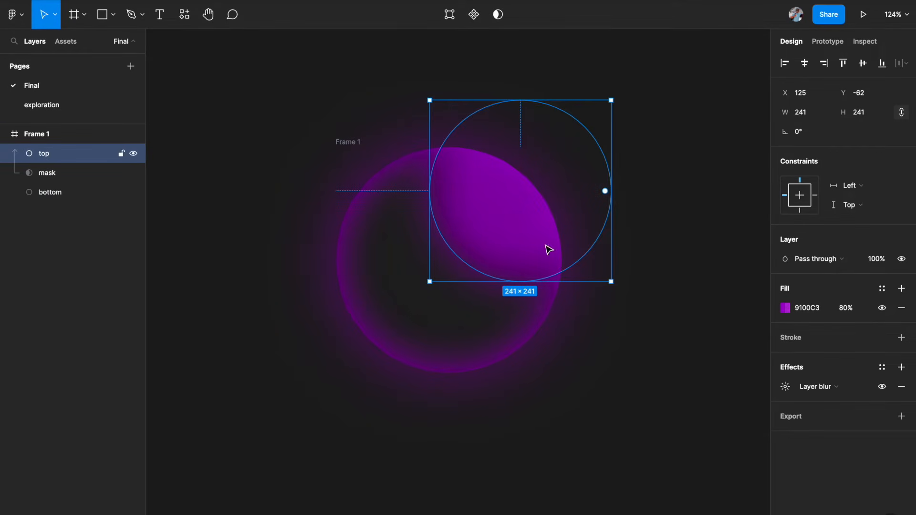
left_click(211, 224)
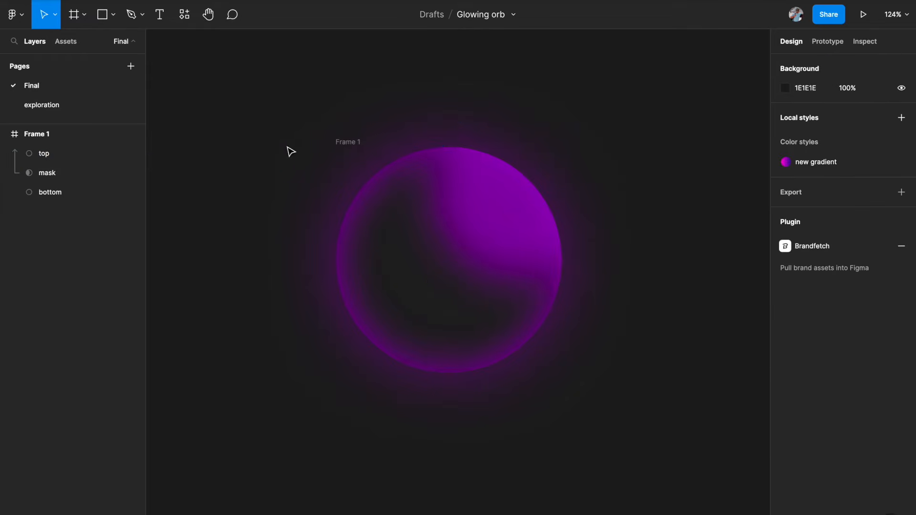
Step: Duplicate Frame 1 and place the copy to its right
left_click(347, 142)
scroll(353, 143, "down", 2)
scroll(354, 142, "down", 4)
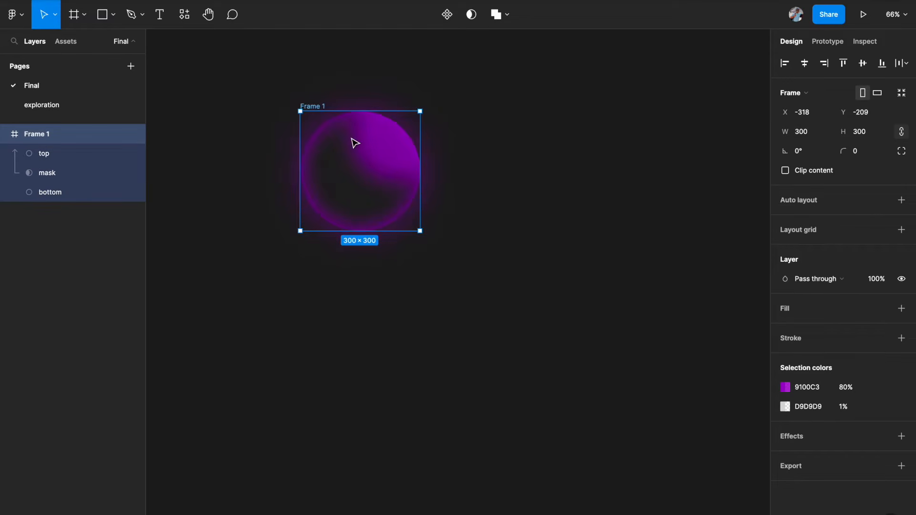
left_click_drag(343, 157, 591, 164)
scroll(591, 163, "up", 2)
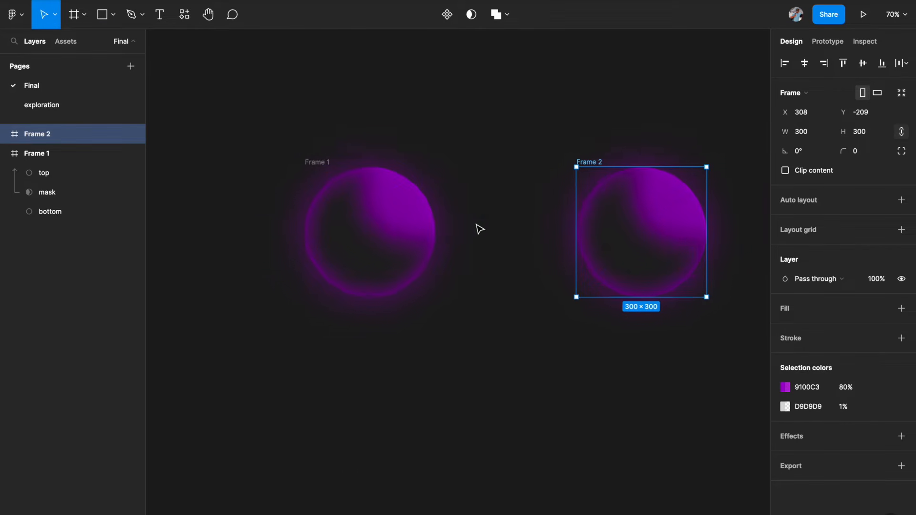
scroll(479, 229, "up", 1)
scroll(480, 229, "up", 3)
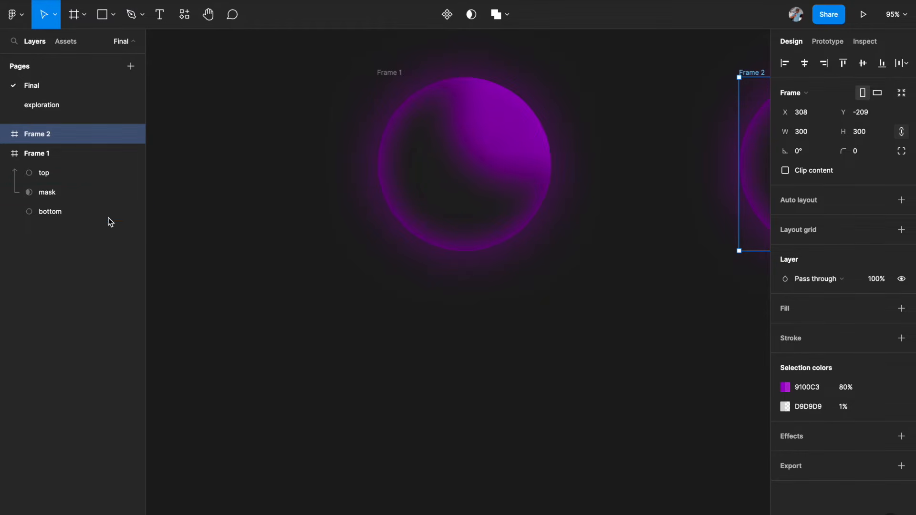
left_click(73, 212)
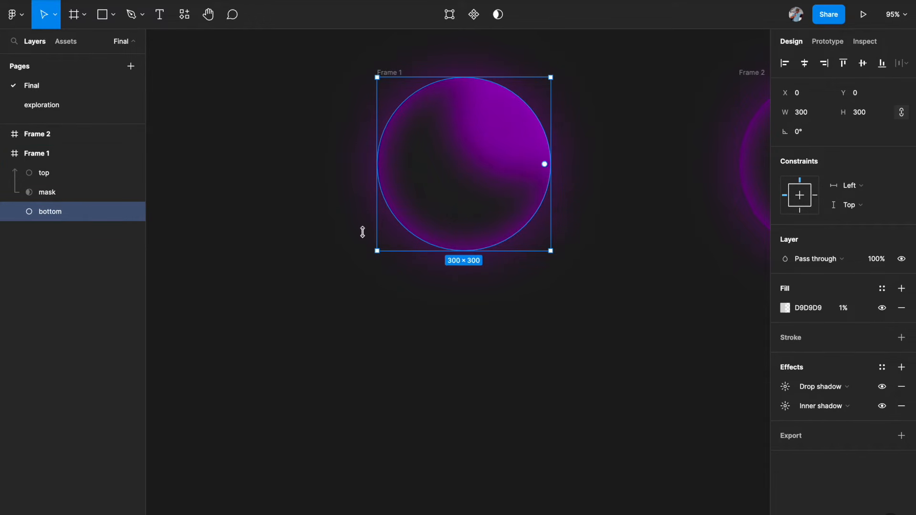
left_click(565, 327)
key("shift+1")
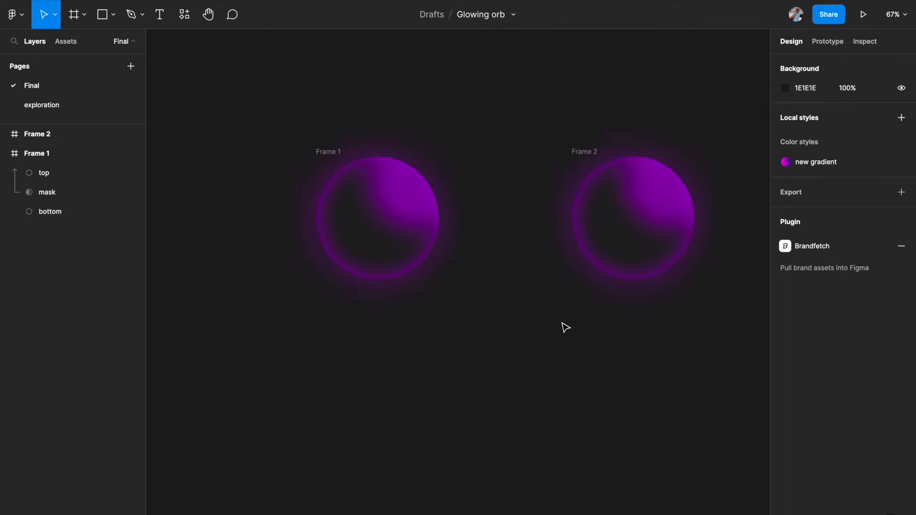
scroll(566, 327, "right", 1)
scroll(565, 327, "down", 1)
Step: Change the fill of Frame 2's top circle to the blue-violet 3F00C3 at 100%
left_click(569, 140)
scroll(569, 140, "right", 1)
scroll(569, 140, "down", 1)
scroll(570, 142, "up", 3)
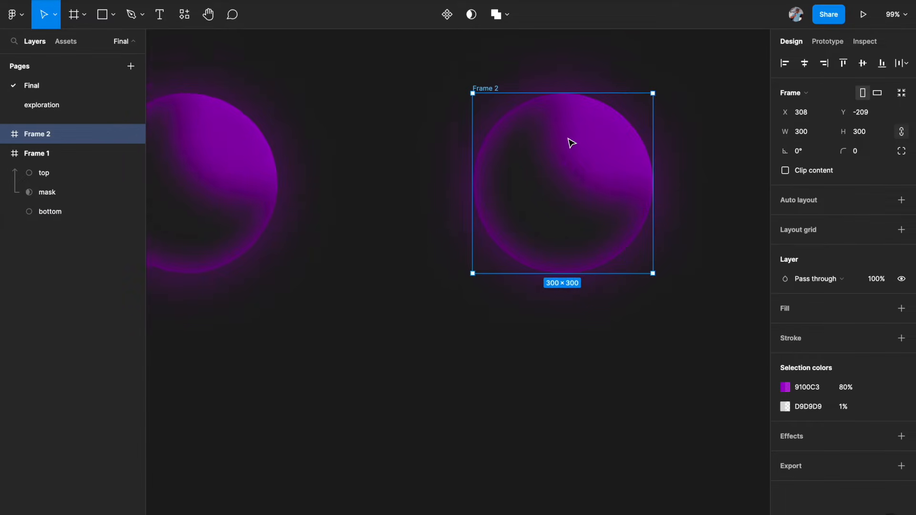
scroll(571, 143, "down", 1)
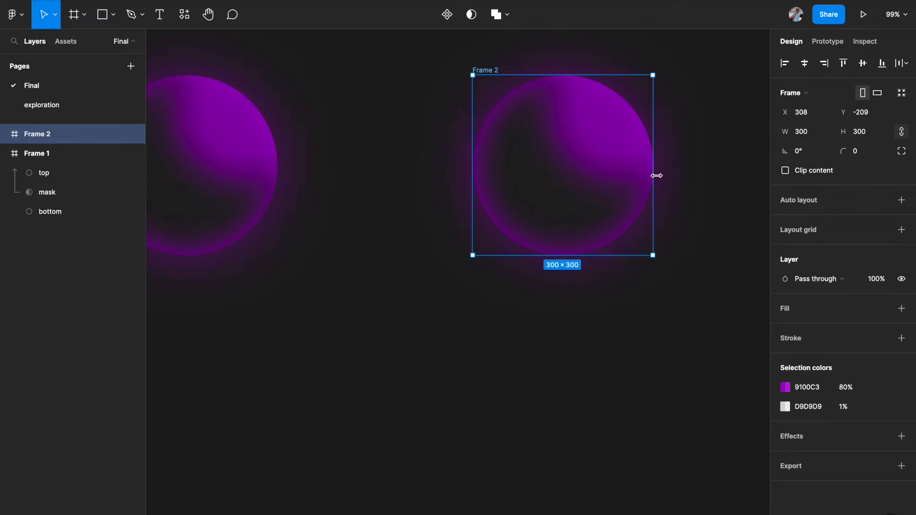
left_click(613, 153)
left_click(784, 308)
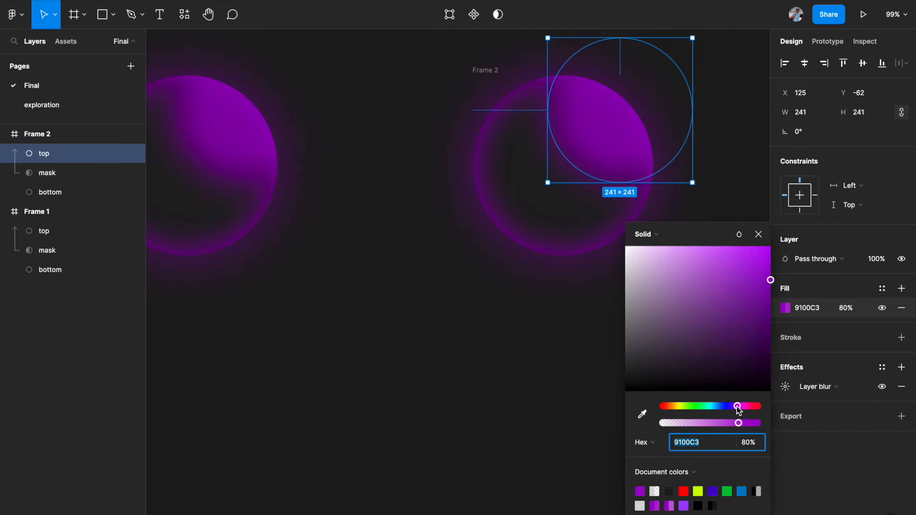
left_click_drag(736, 406, 732, 407)
left_click(713, 489)
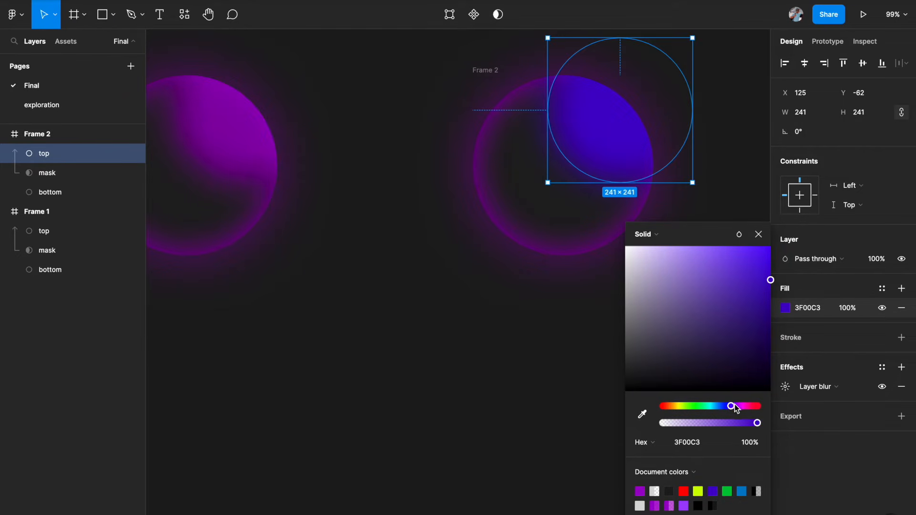
scroll(336, 237, "left", 2)
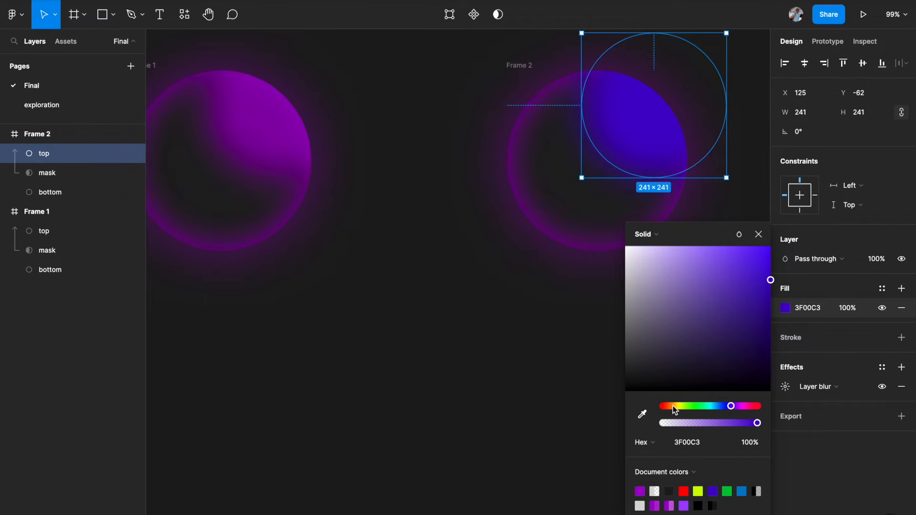
scroll(506, 351, "down", 3)
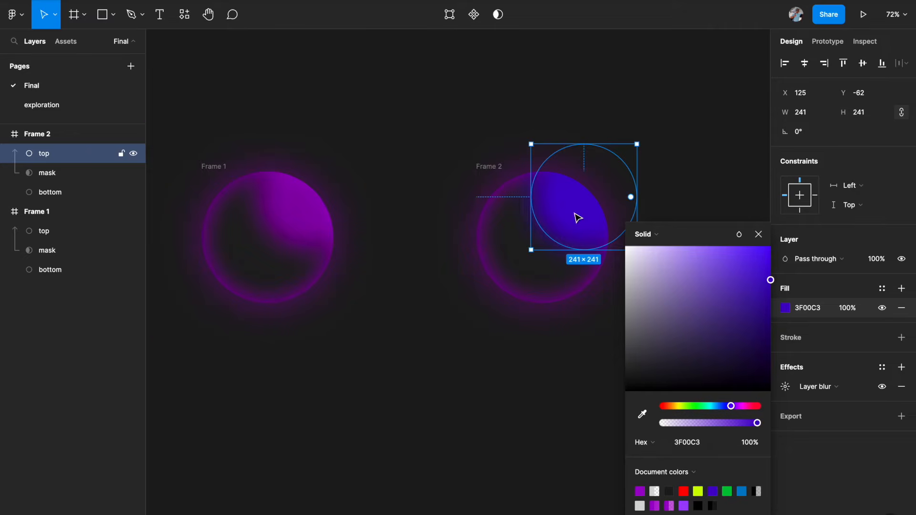
scroll(578, 217, "up", 2)
scroll(578, 218, "up", 2)
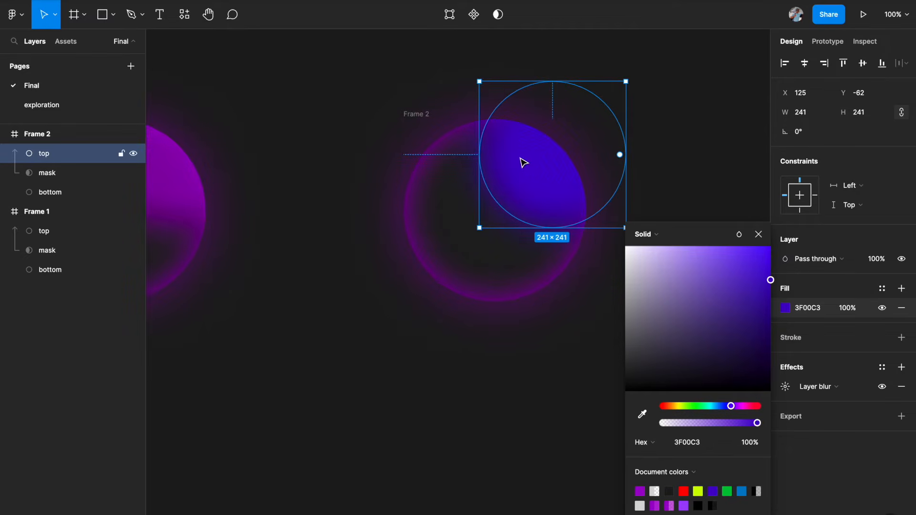
left_click(453, 151)
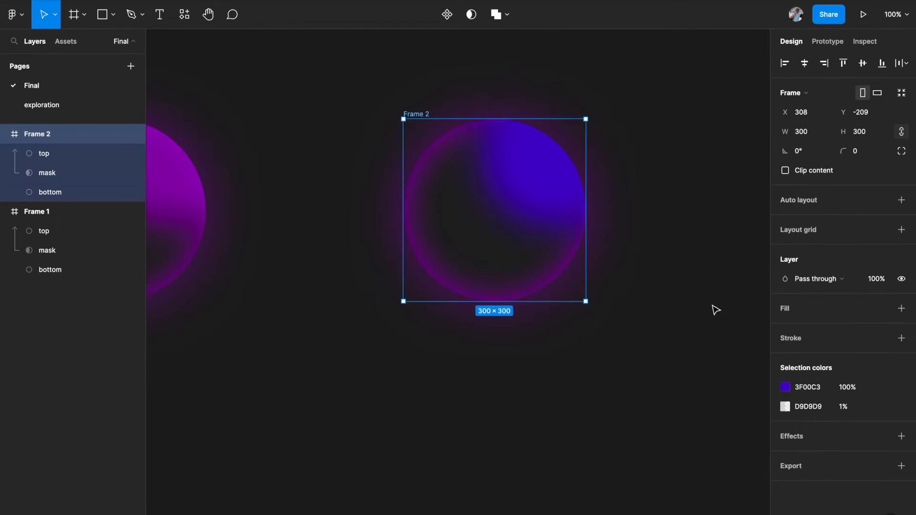
Step: Set the drop shadow colour of Frame 2's bottom circle to 3F00C3 at 60%
left_click(71, 178)
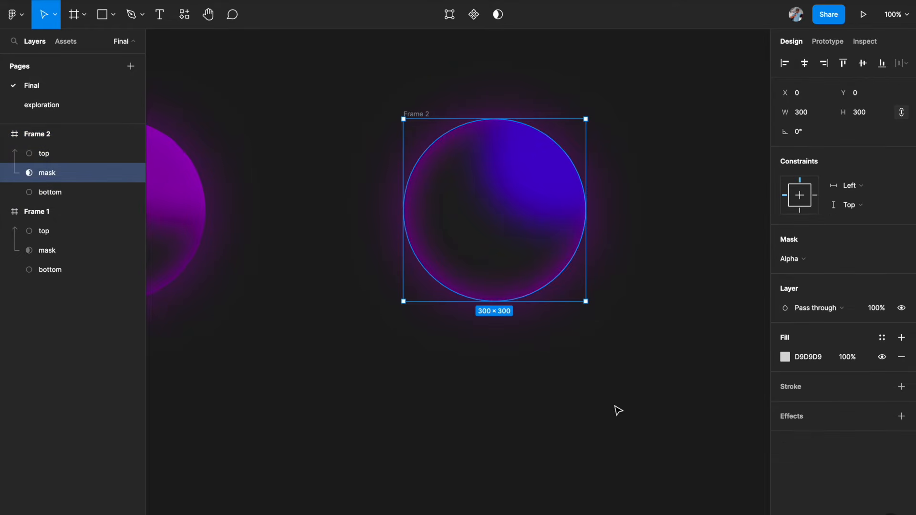
left_click(88, 196)
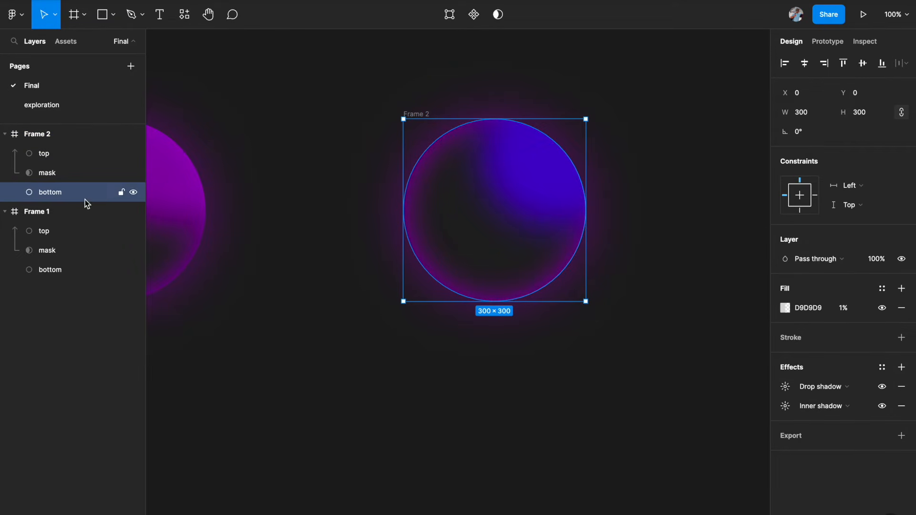
left_click(785, 389)
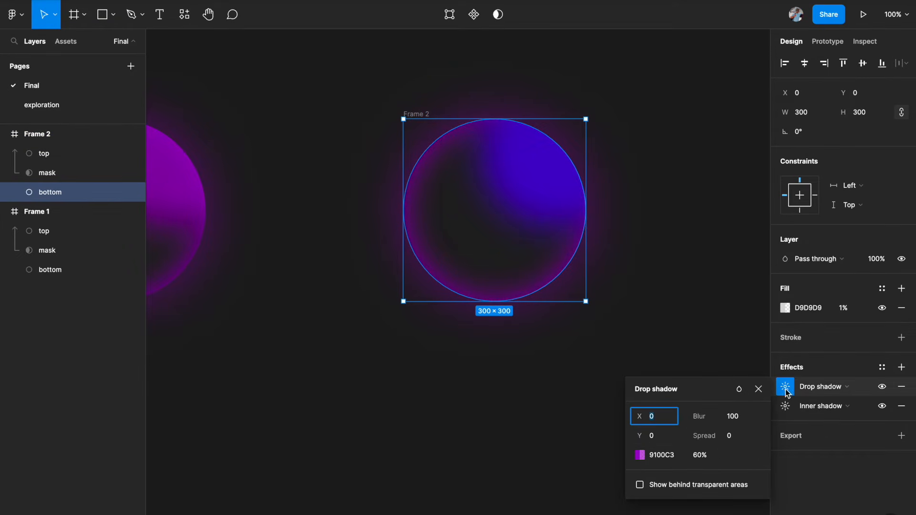
left_click(640, 455)
left_click(539, 491)
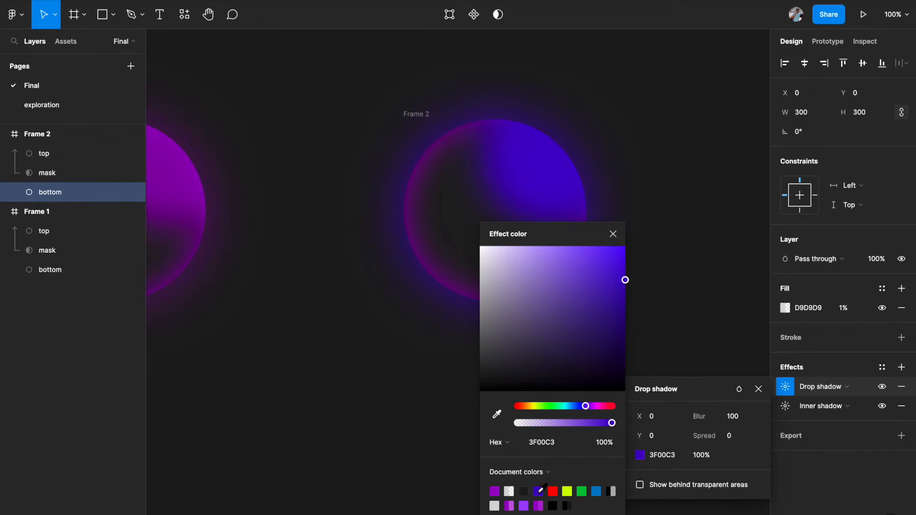
left_click(706, 456)
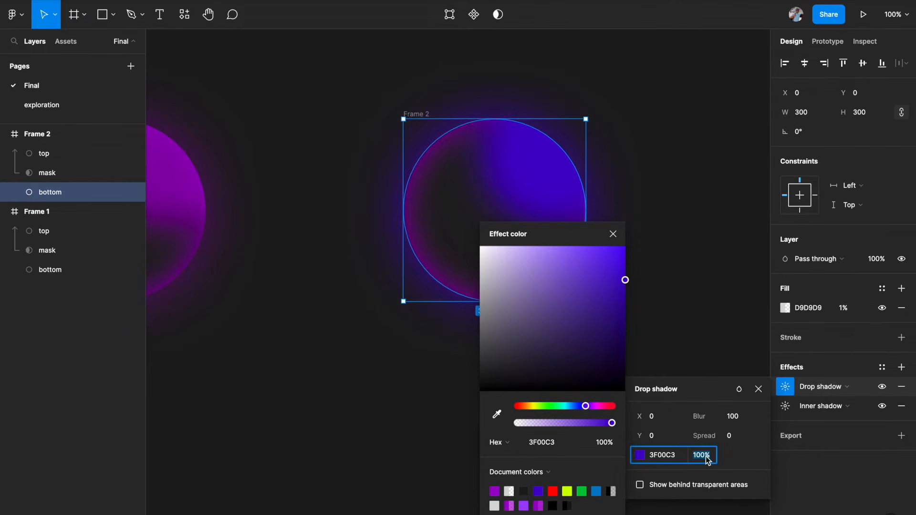
type("60")
key("Return")
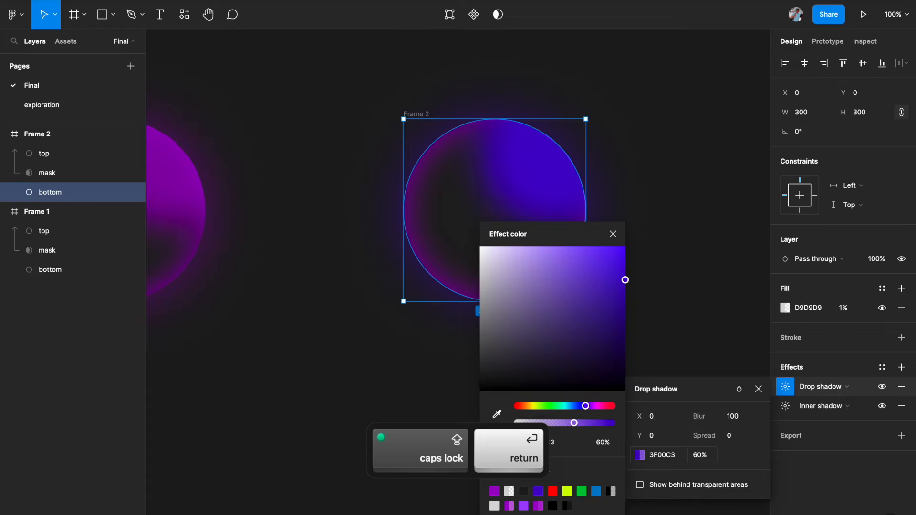
Step: Set the inner shadow colour of Frame 2's bottom circle to 3F00C3
left_click(788, 408)
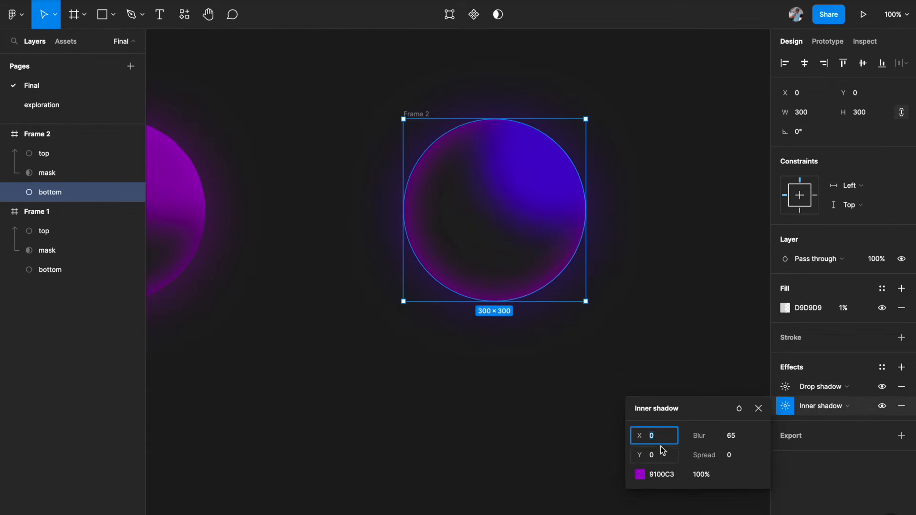
left_click(639, 474)
left_click(538, 492)
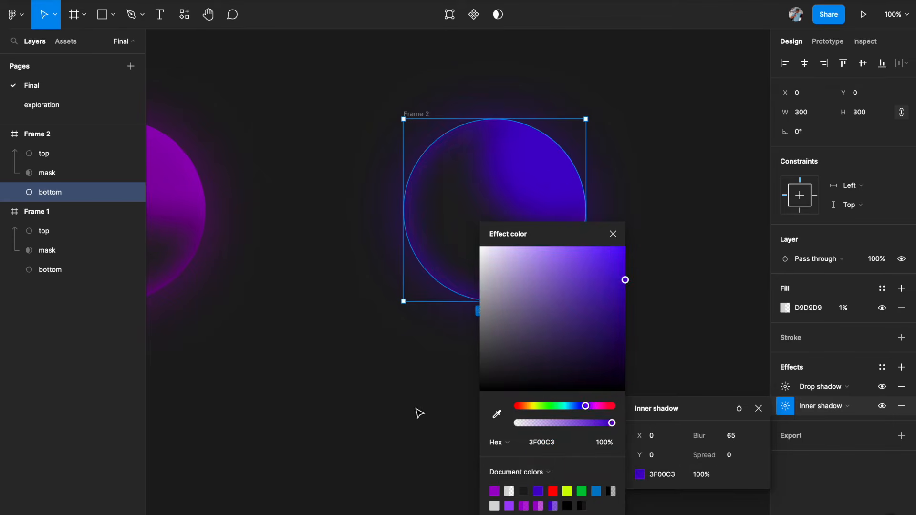
left_click(420, 413)
key("shift+1")
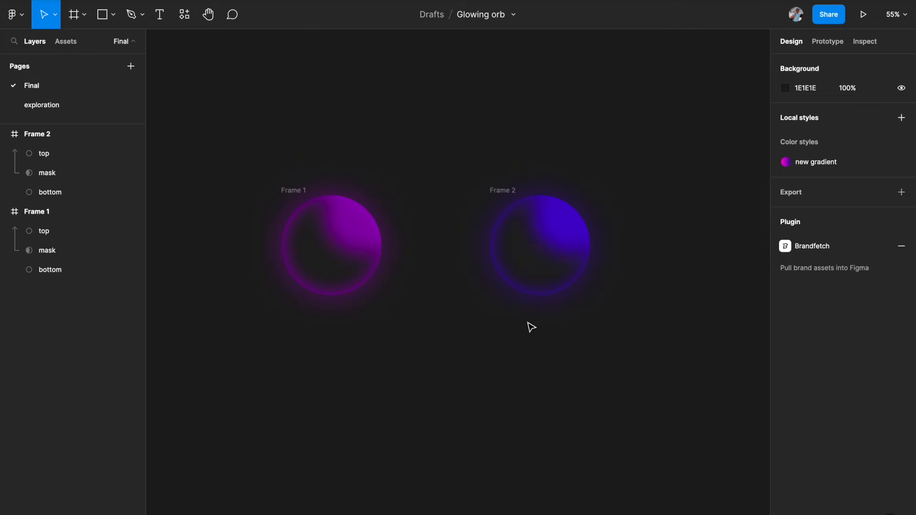
Step: Move Frame 2's top circle down and right to about X 150, Y 14
left_click(564, 236)
scroll(562, 236, "up", 2)
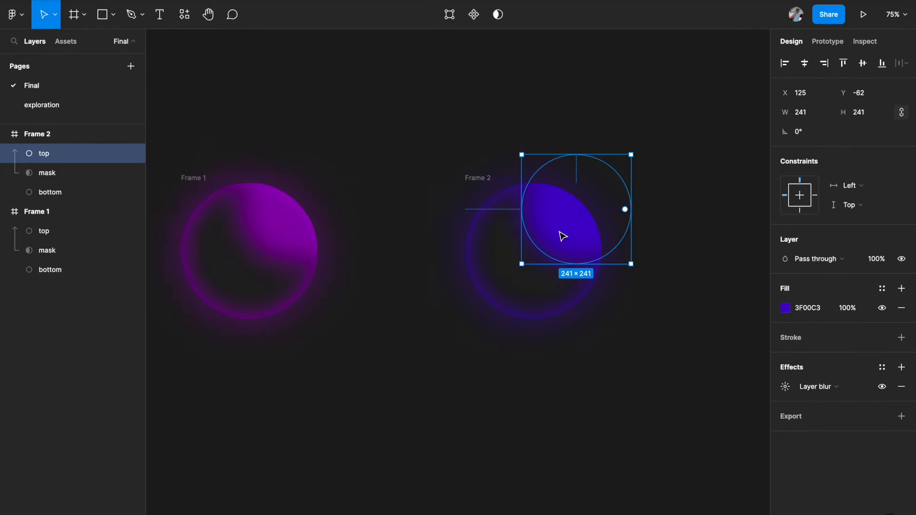
scroll(562, 236, "left", 2)
scroll(562, 237, "down", 2)
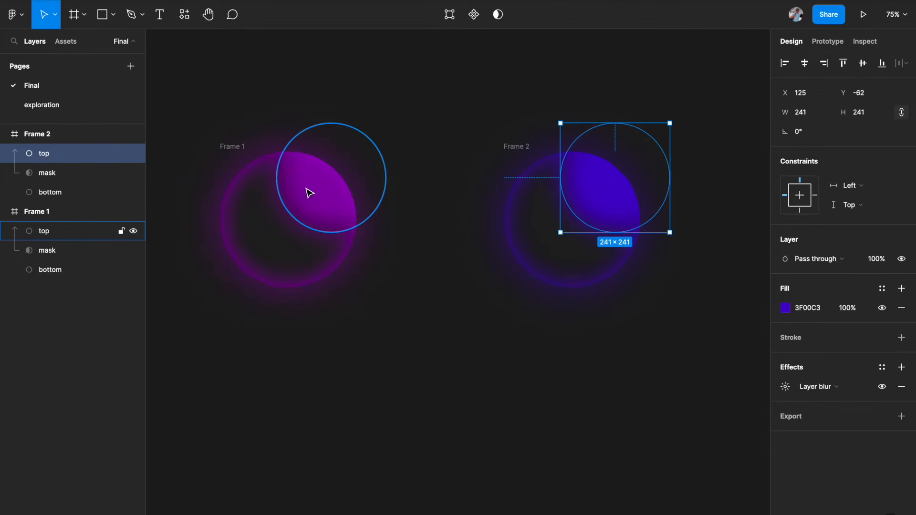
left_click_drag(599, 193, 611, 227)
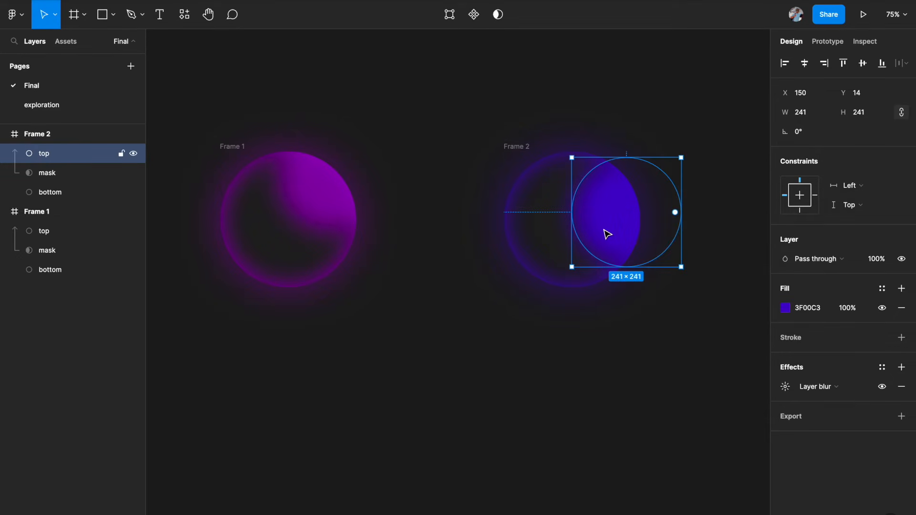
left_click(607, 355)
key("shift+1")
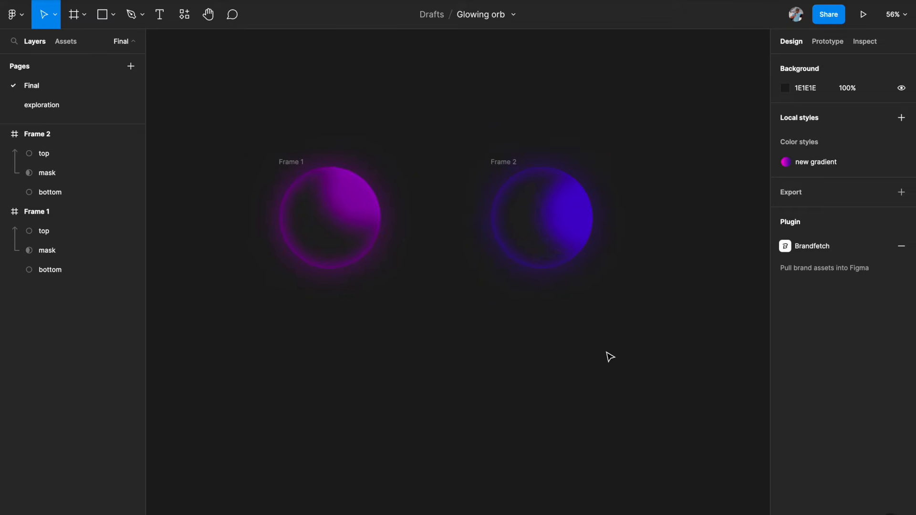
Step: Try a bluer hue 004EC3 for Frame 2's top circle fill, then undo that change
left_click(504, 162)
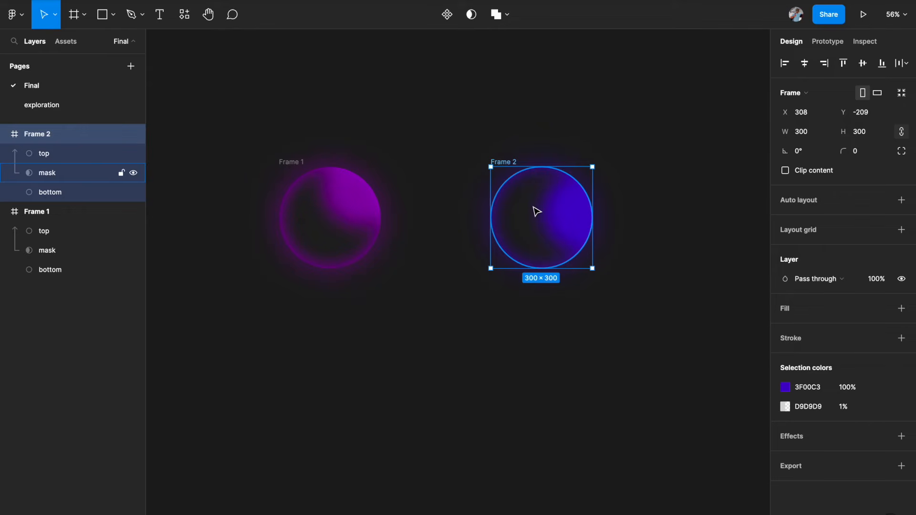
left_click(554, 218)
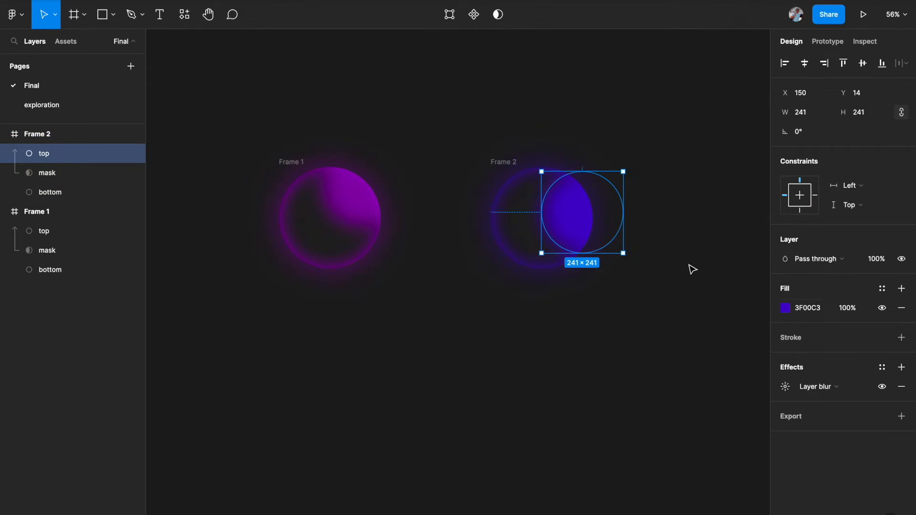
left_click(785, 309)
left_click_drag(730, 406, 721, 407)
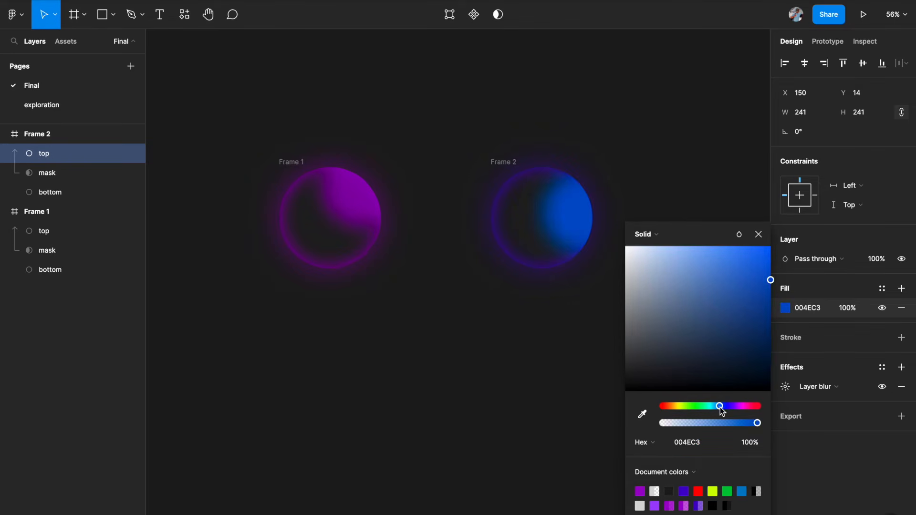
key("super+z")
left_click(609, 394)
scroll(610, 396, "down", 3)
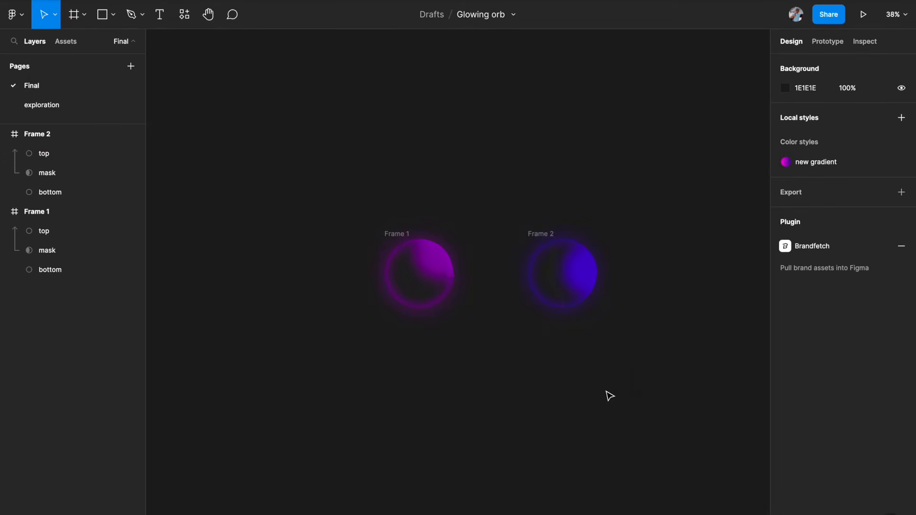
Step: Examine the six coloured orb frames numbered 1 to 6 across the canvas
scroll(609, 396, "right", 2)
scroll(609, 396, "down", 2)
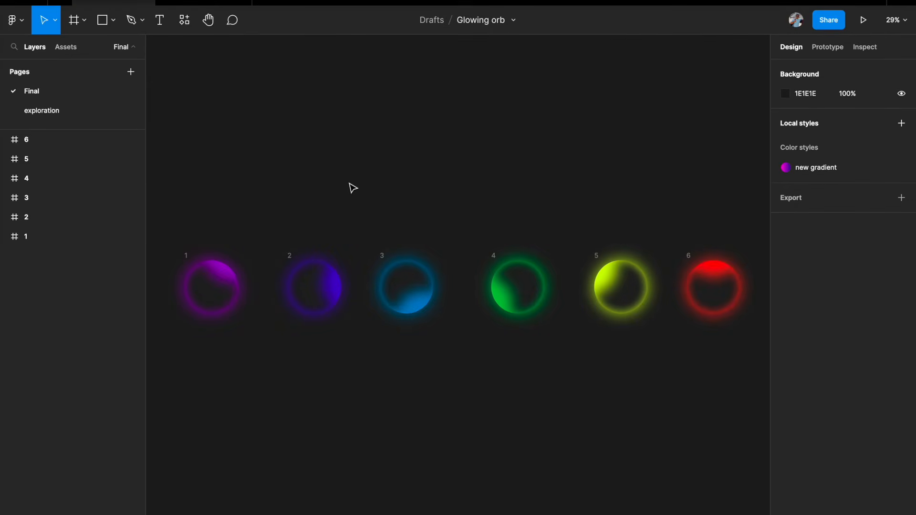
scroll(353, 188, "up", 3)
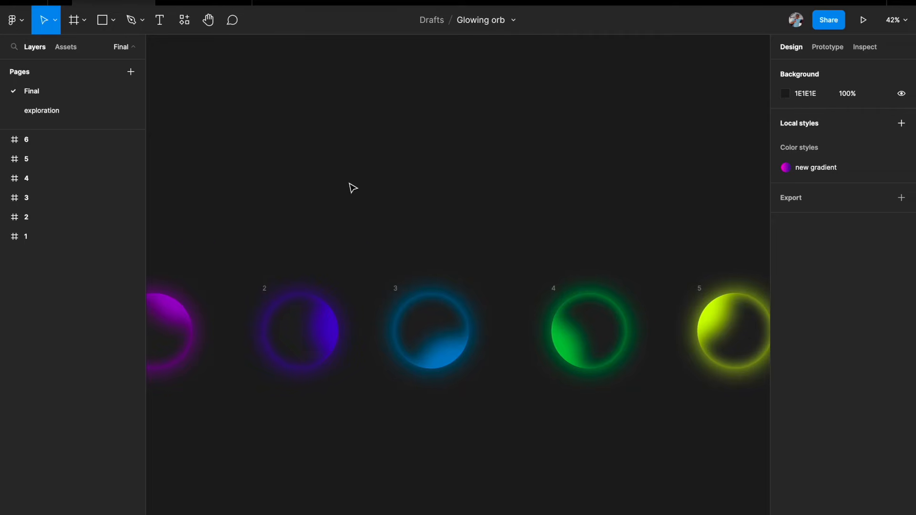
scroll(353, 188, "left", 3)
scroll(353, 188, "down", 2)
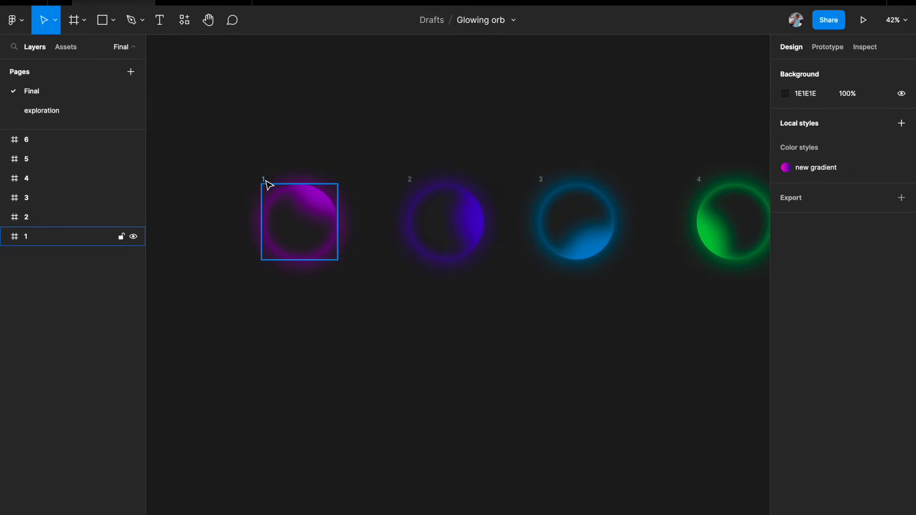
left_click(263, 180)
scroll(334, 188, "right", 2)
scroll(334, 188, "up", 1)
left_click(355, 208)
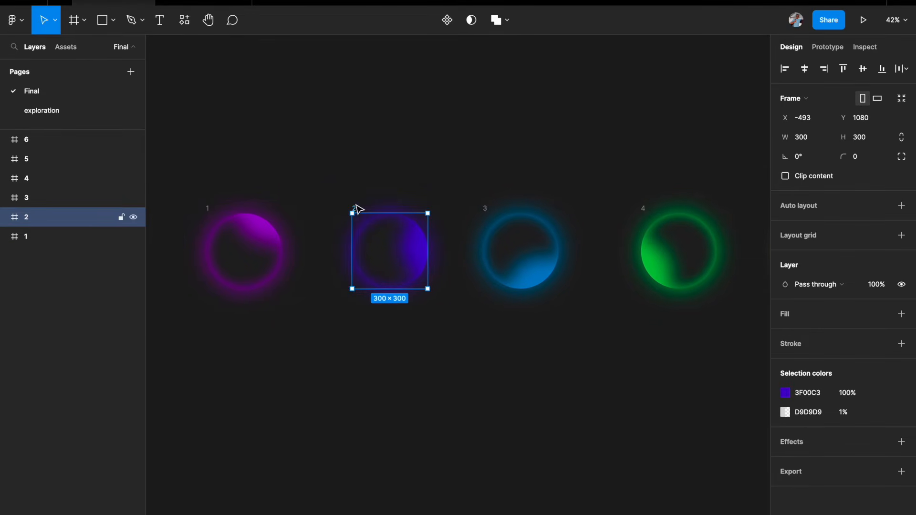
scroll(359, 209, "right", 2)
scroll(359, 209, "down", 1)
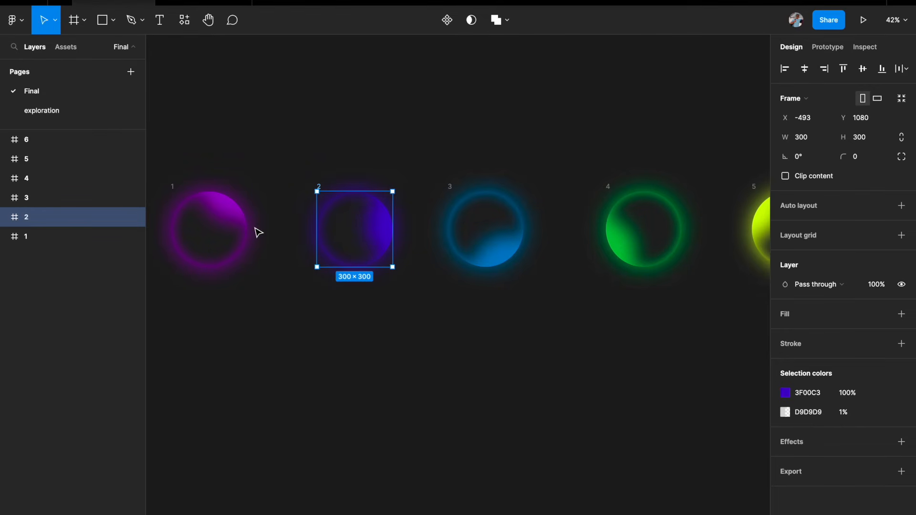
scroll(258, 233, "down", 3)
scroll(257, 230, "right", 2)
scroll(258, 231, "down", 1)
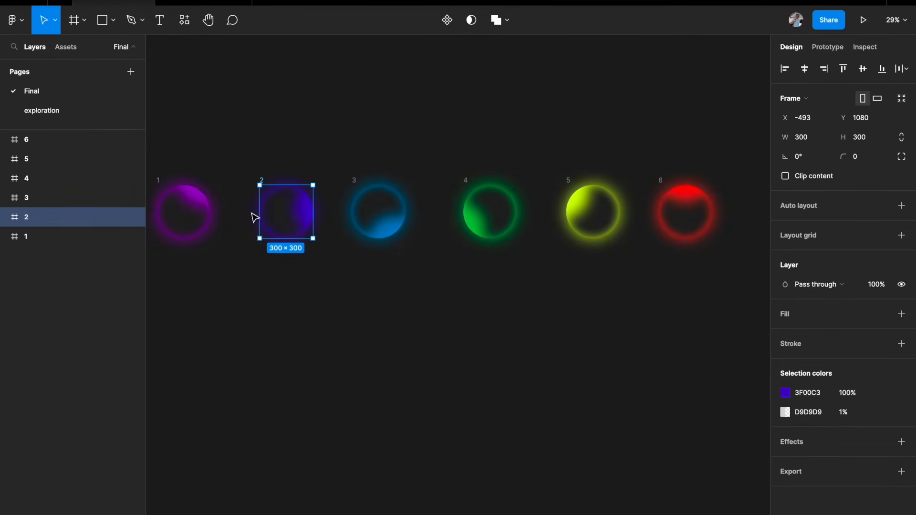
scroll(445, 231, "down", 3)
scroll(444, 230, "left", 2)
scroll(443, 231, "up", 1)
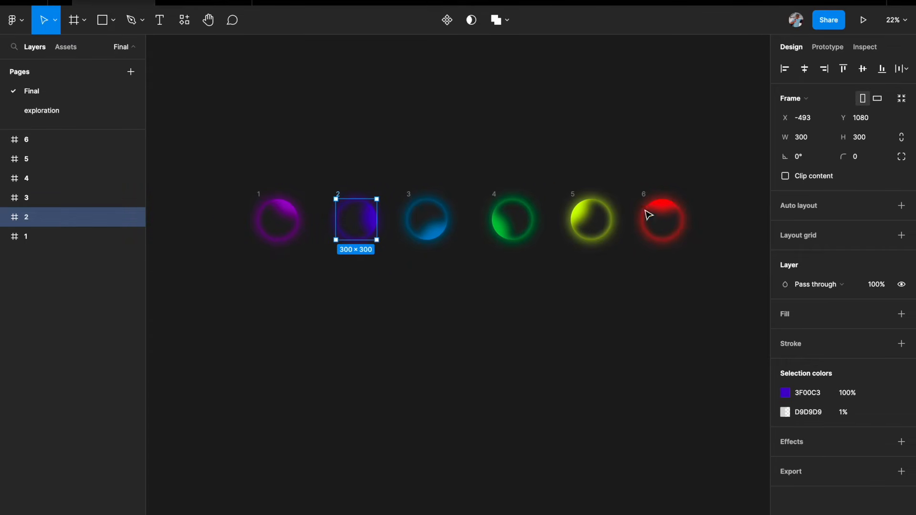
left_click(562, 314)
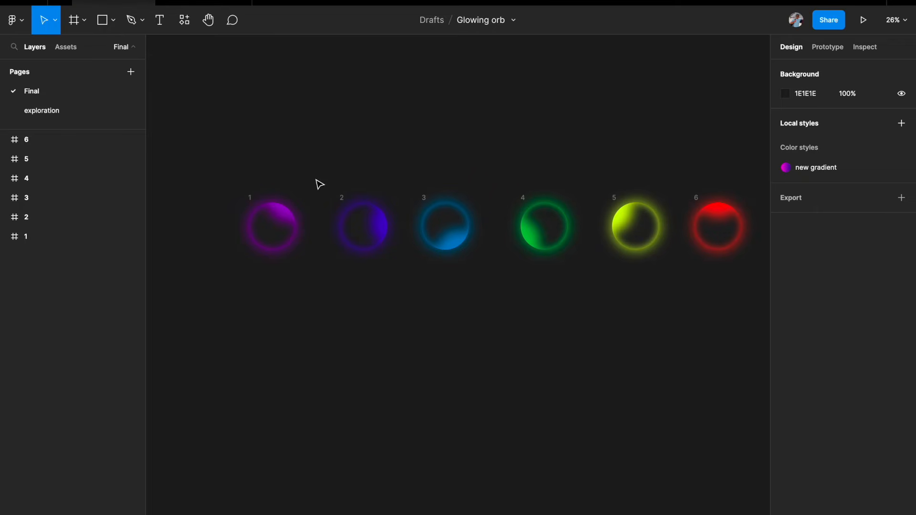
Step: Select frame 1 and open its prototype settings
scroll(317, 180, "down", 2)
scroll(316, 180, "right", 2)
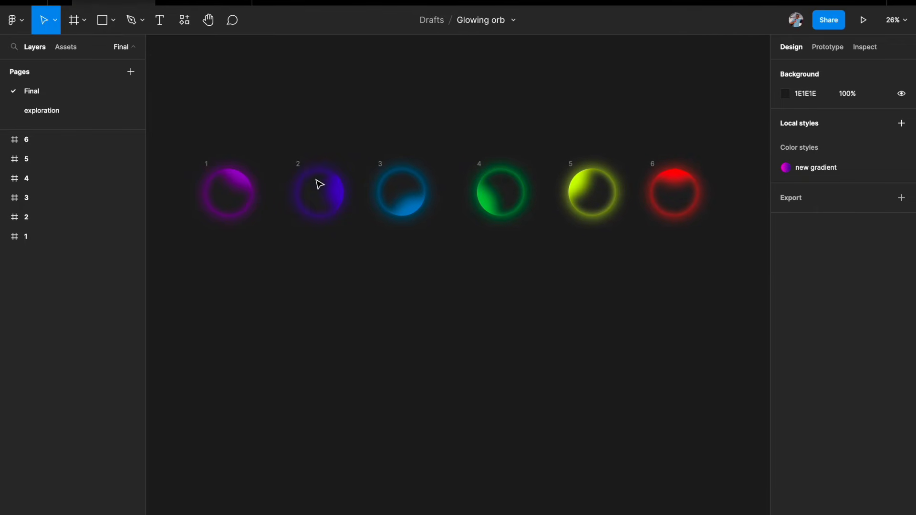
left_click(206, 163)
left_click(828, 47)
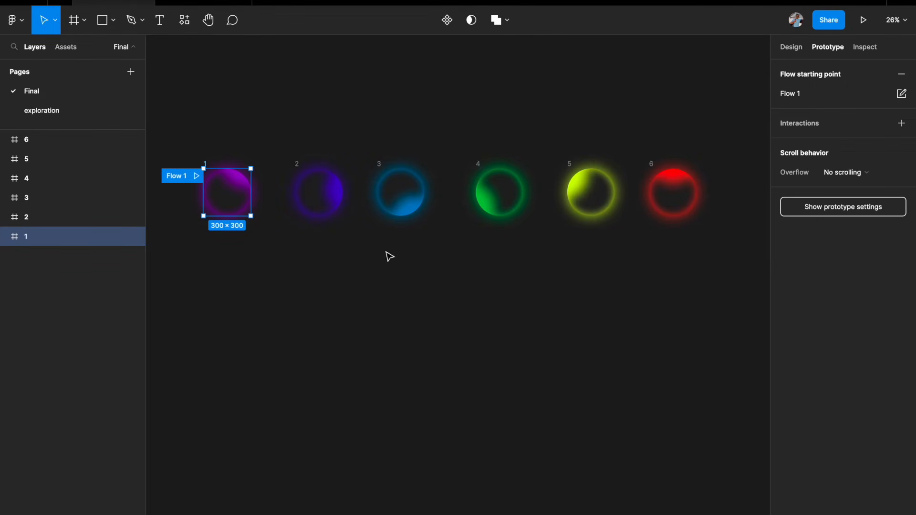
Step: Connect frame 1 to frame 2 with an After delay trigger set to 1 ms
scroll(262, 210, "up", 1)
scroll(262, 210, "left", 1)
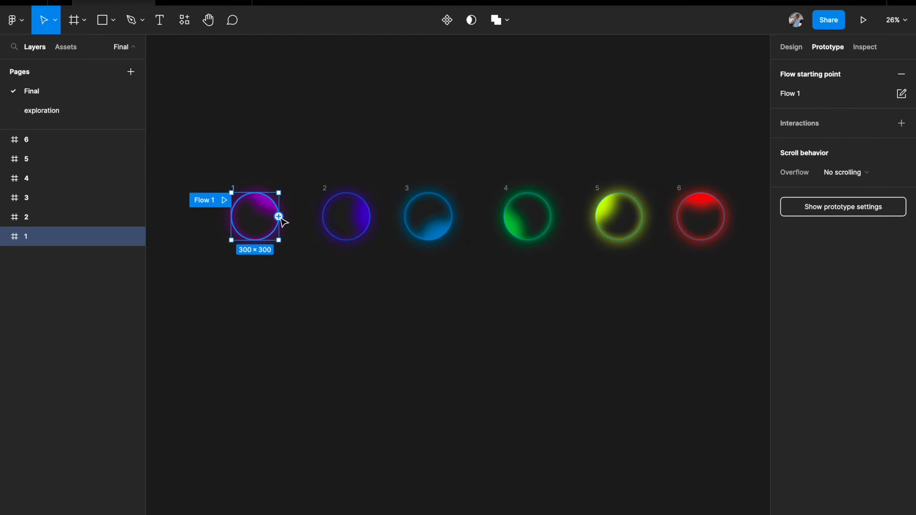
left_click_drag(279, 216, 345, 219)
left_click(695, 172)
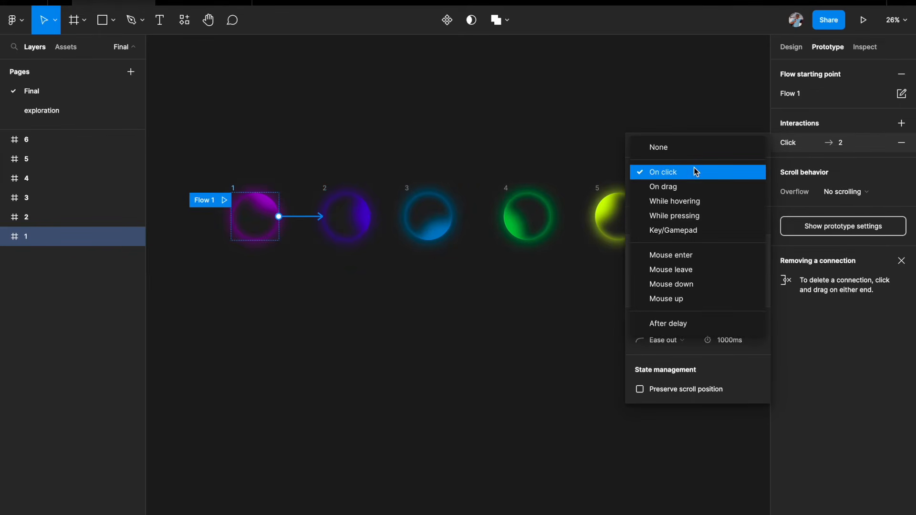
left_click(675, 323)
left_click(734, 178)
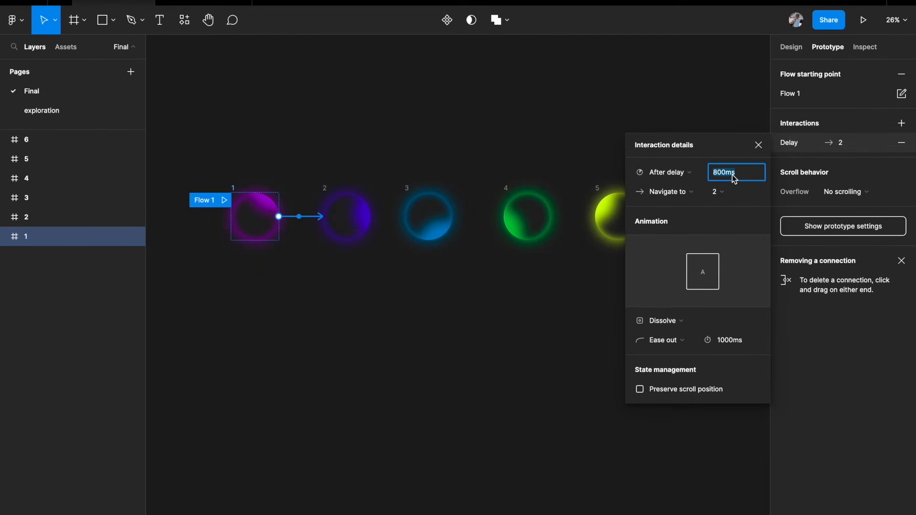
type("1")
key("Return")
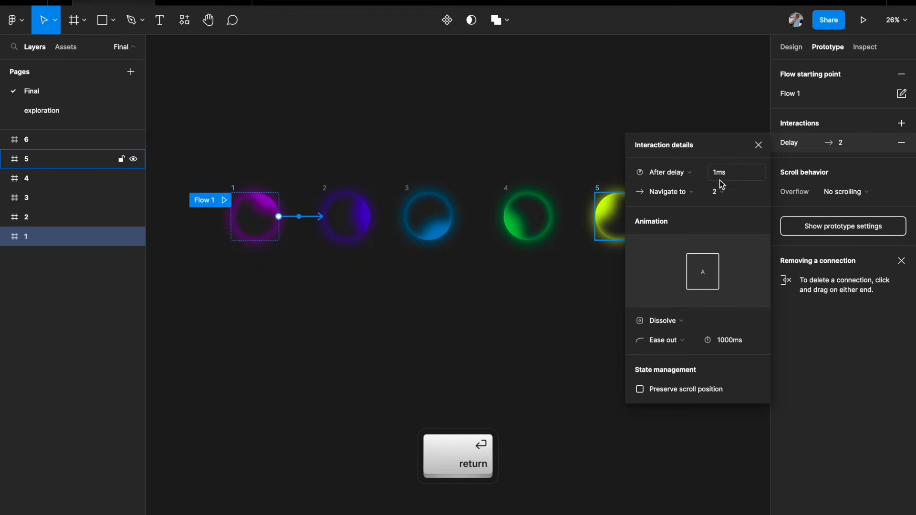
Step: Set that interaction's animation to Smart animate with Linear easing
left_click(678, 323)
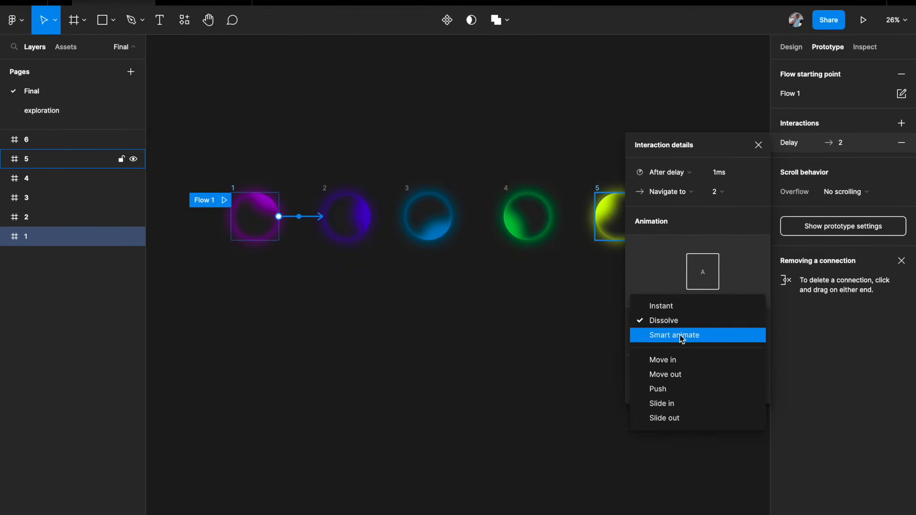
left_click(681, 334)
left_click(686, 342)
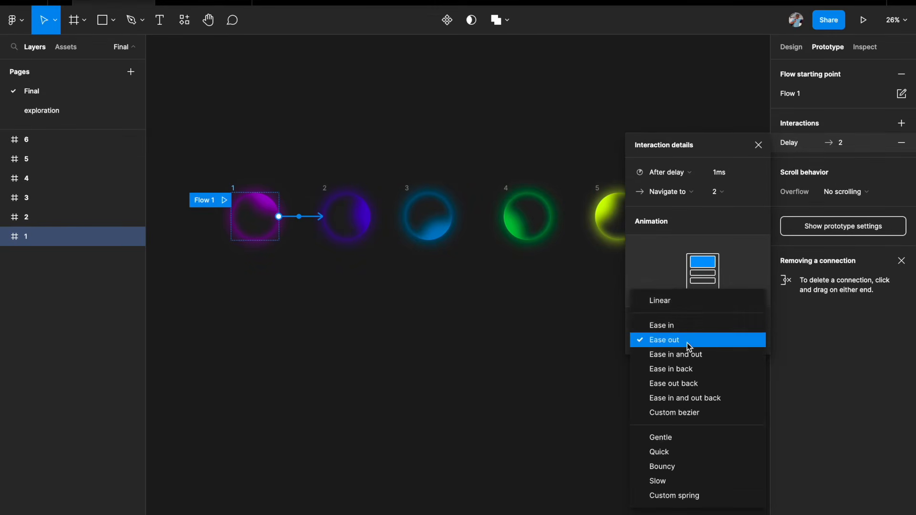
left_click(673, 302)
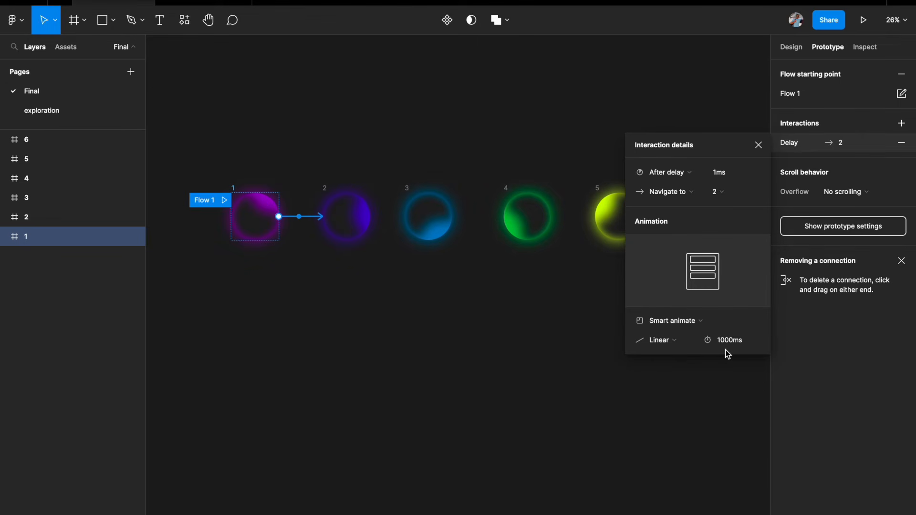
left_click(444, 308)
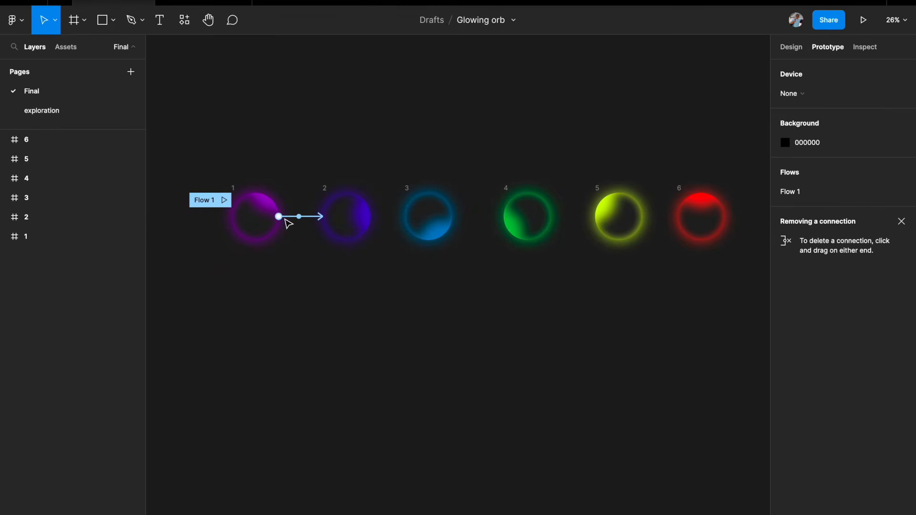
Step: Connect frame 2 to frame 3 with an After delay trigger
left_click(350, 212)
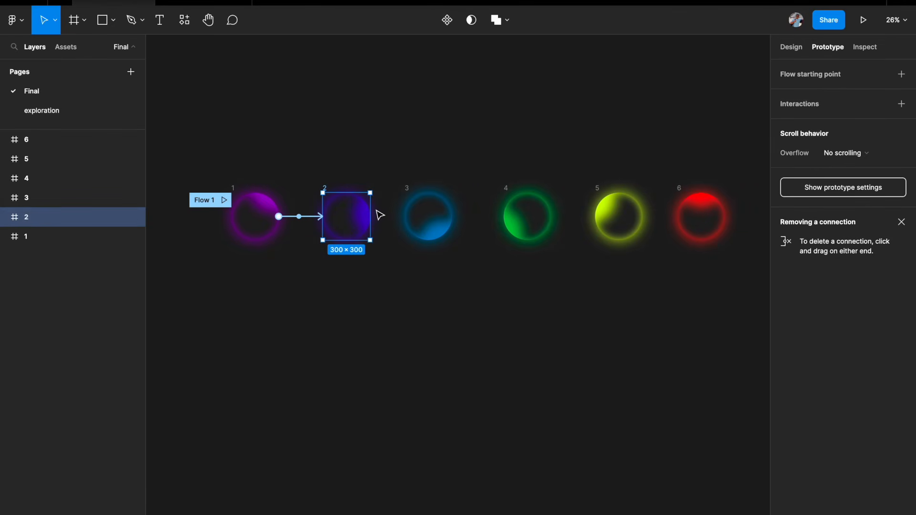
left_click_drag(348, 194, 409, 221)
left_click(680, 152)
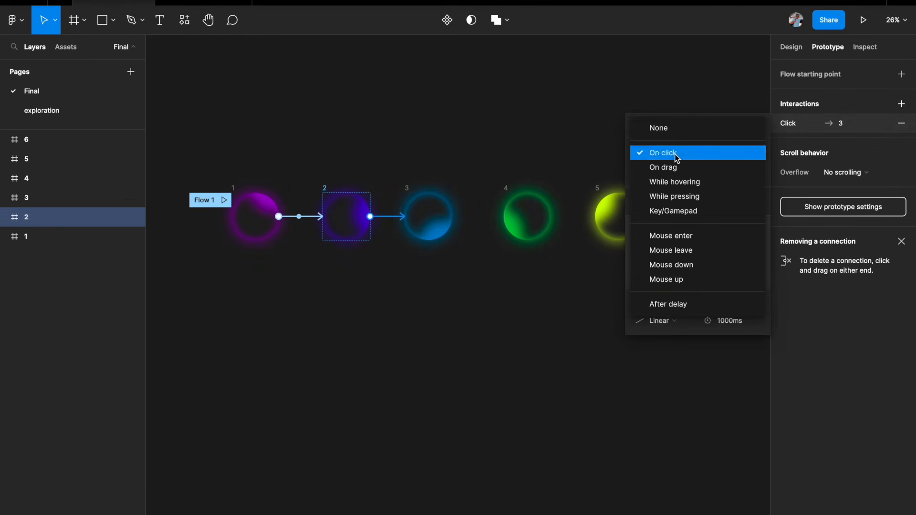
left_click(681, 303)
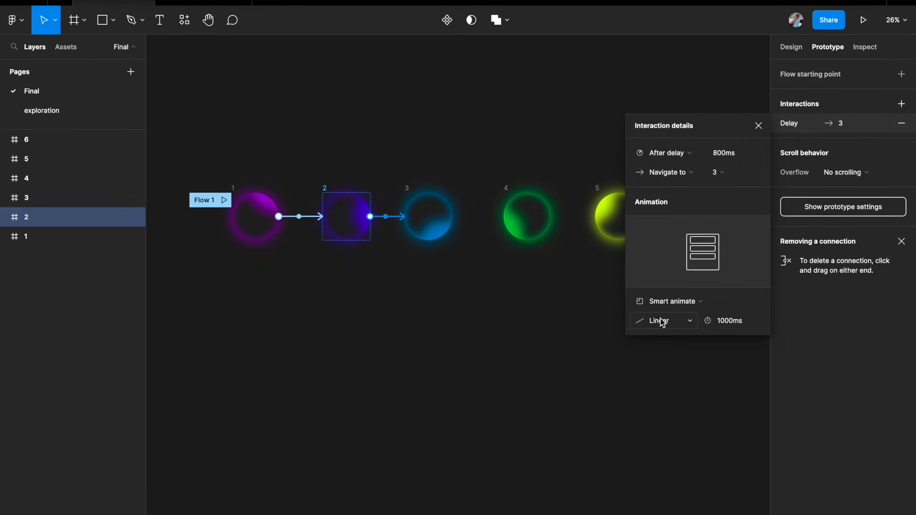
left_click(529, 346)
Step: Connect frame 3 to frame 4 and frame 4 to frame 5, each with an After delay trigger
scroll(343, 224, "down", 2)
left_click_drag(425, 218, 518, 226)
left_click(667, 152)
left_click(664, 305)
left_click(481, 210)
left_click(668, 153)
left_click(668, 305)
Step: Connect frame 5 to frame 6 with an After delay trigger
left_click(495, 244)
left_click_drag(514, 259, 555, 242)
left_click(670, 154)
left_click(673, 306)
left_click(615, 371)
scroll(615, 372, "left", 1)
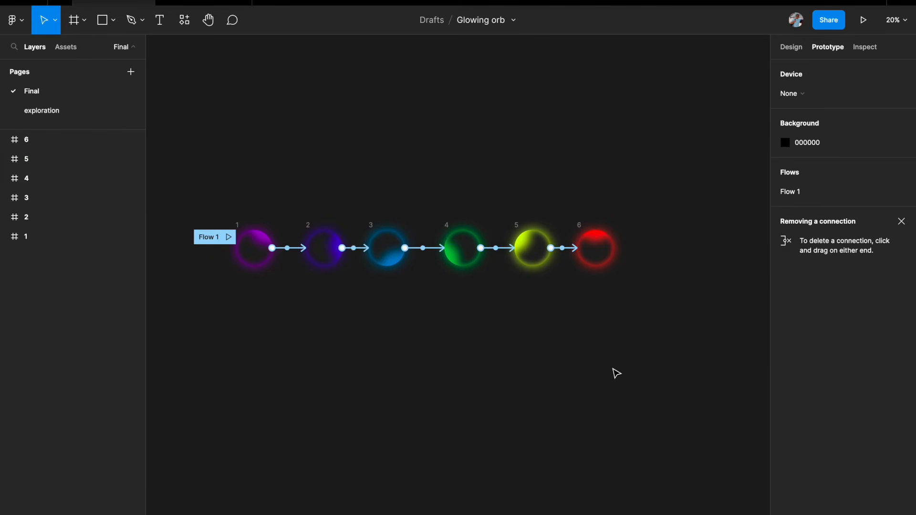
Step: Connect frame 6 back to frame 1 with an After delay trigger set to 1 ms
left_click(579, 226)
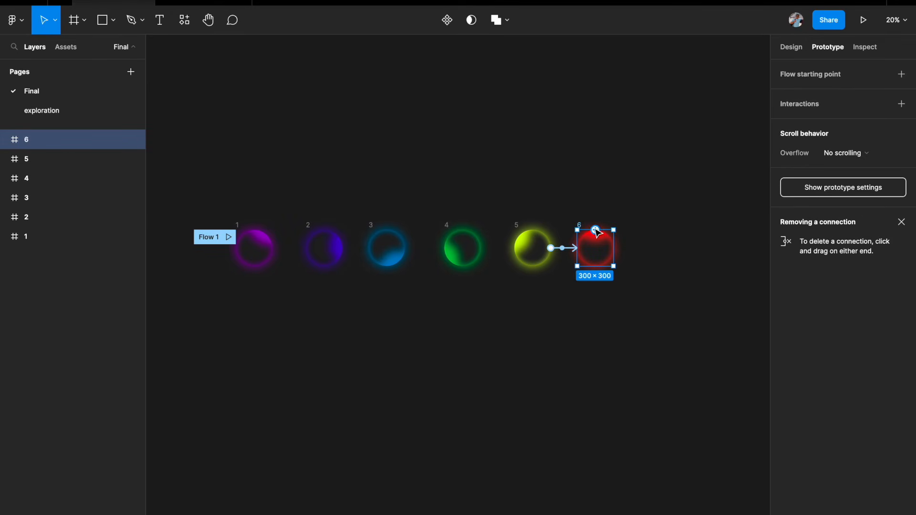
left_click_drag(595, 230, 264, 266)
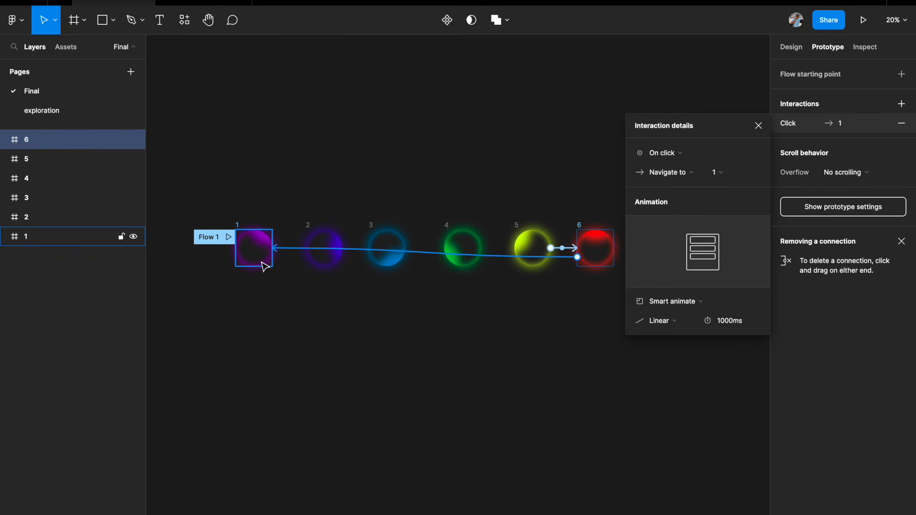
left_click(681, 150)
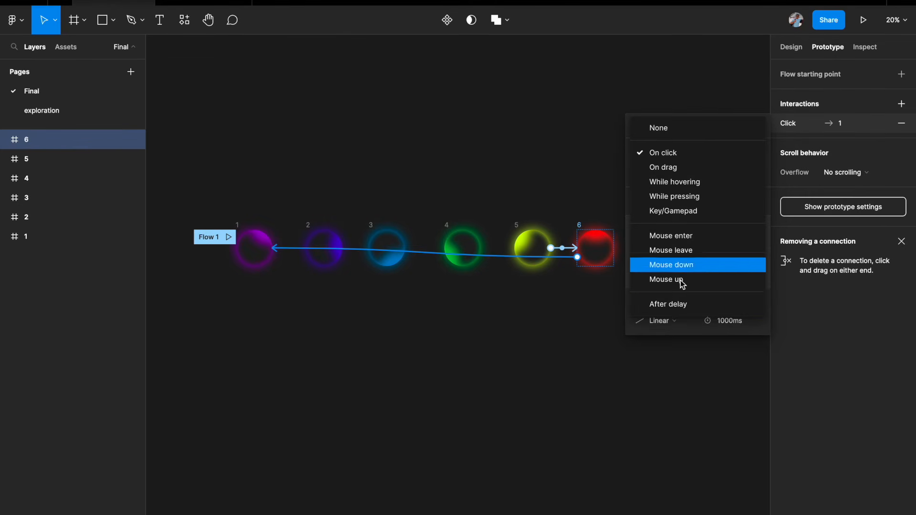
left_click(680, 306)
left_click(723, 153)
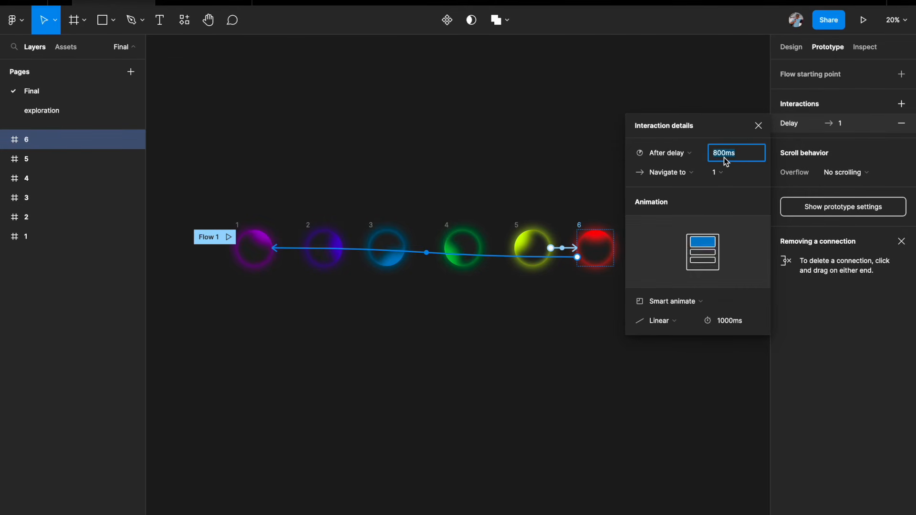
type("1")
key("Return")
left_click(334, 330)
scroll(335, 330, "up", 2)
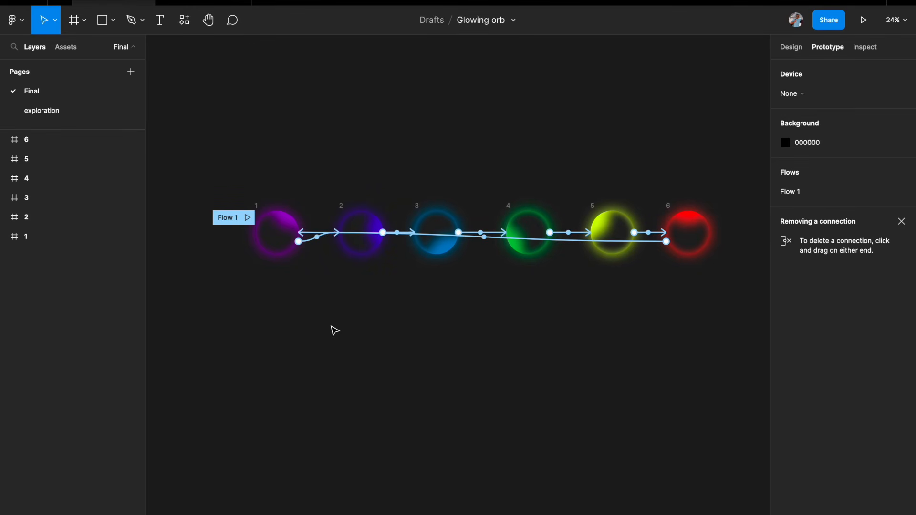
Step: Select all six orb frames and combine them into a component set
scroll(335, 330, "up", 2)
scroll(334, 331, "right", 2)
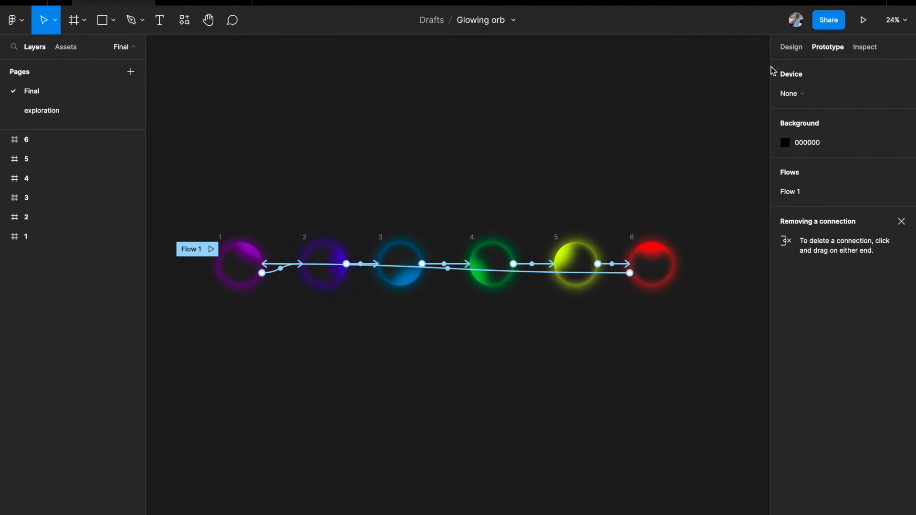
left_click(790, 46)
left_click_drag(174, 194, 697, 343)
left_click(456, 22)
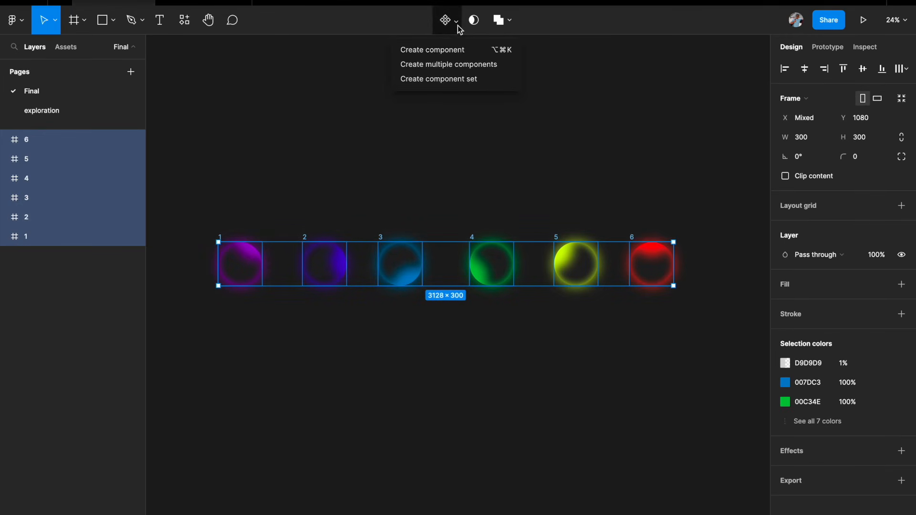
left_click(442, 79)
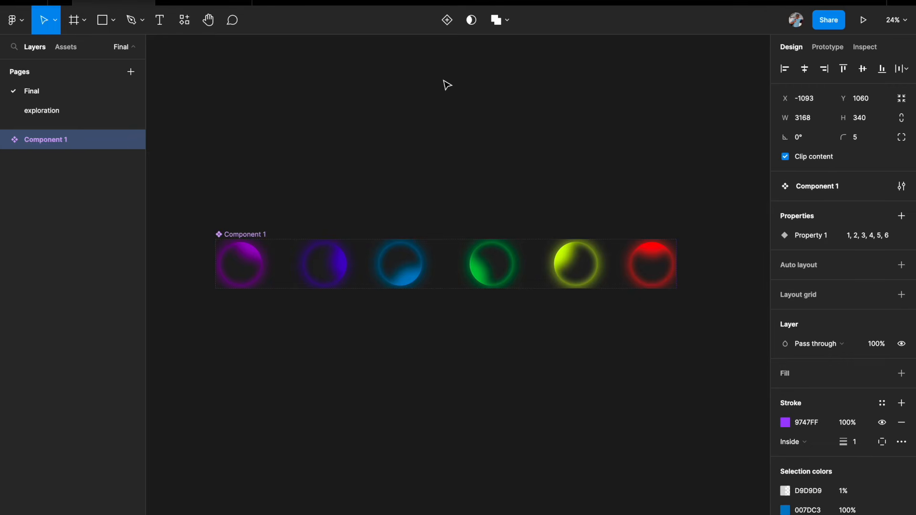
Step: Rename the component set to orb
scroll(563, 196, "down", 1)
scroll(562, 195, "left", 1)
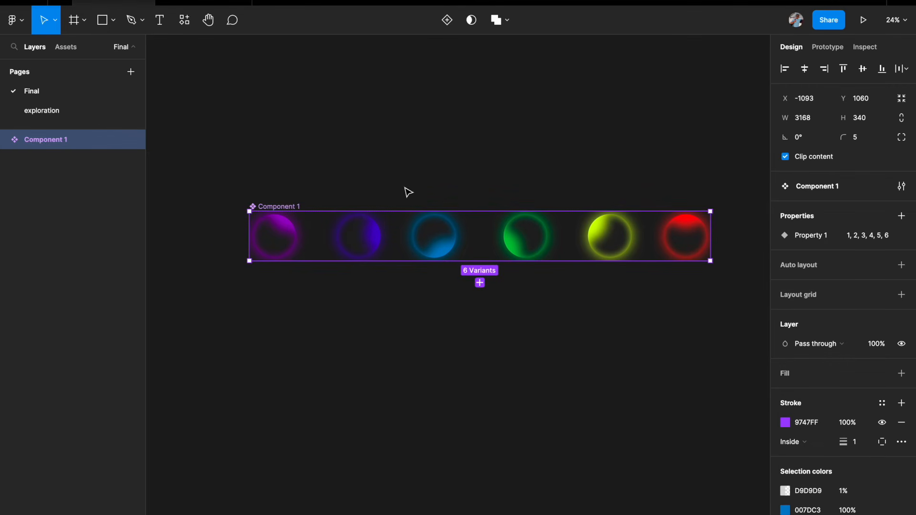
double_click(43, 141)
type("orb")
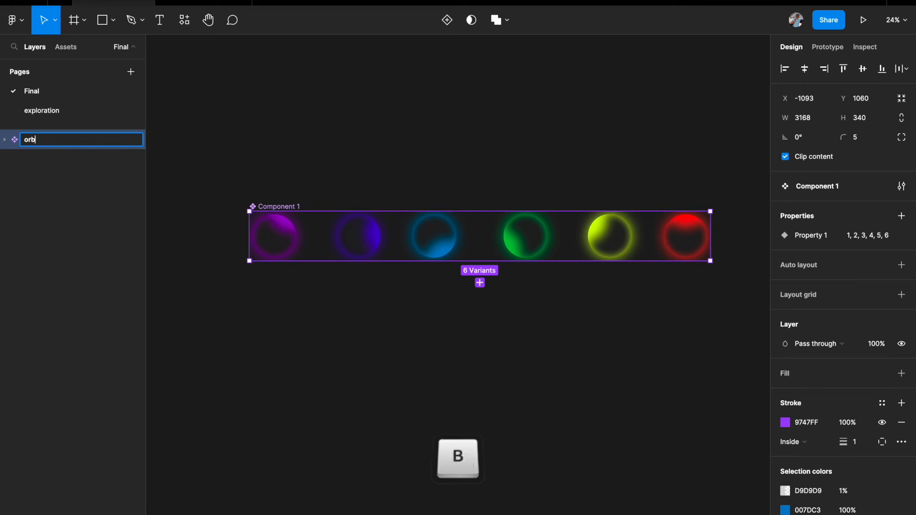
key("Return")
Step: Create a new MacBook Pro 14" desktop frame below the component set
scroll(306, 176, "down", 2)
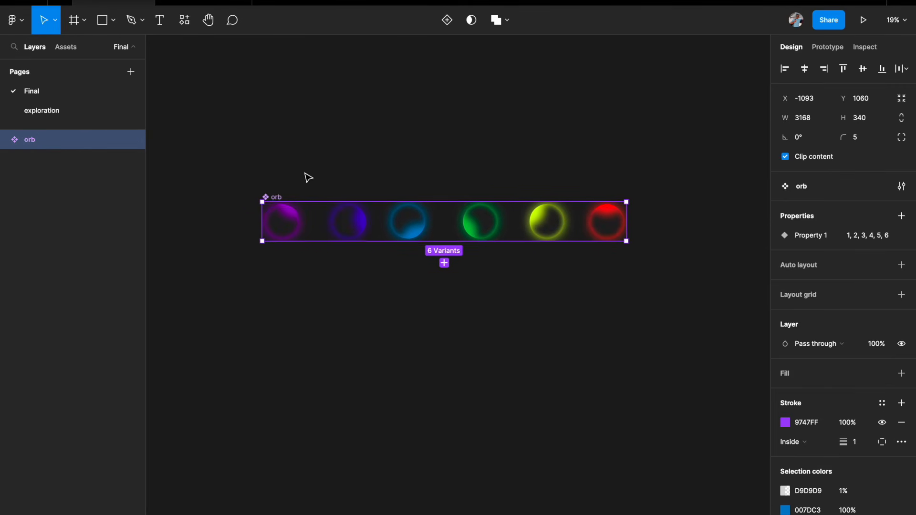
left_click(251, 239)
scroll(251, 239, "down", 3)
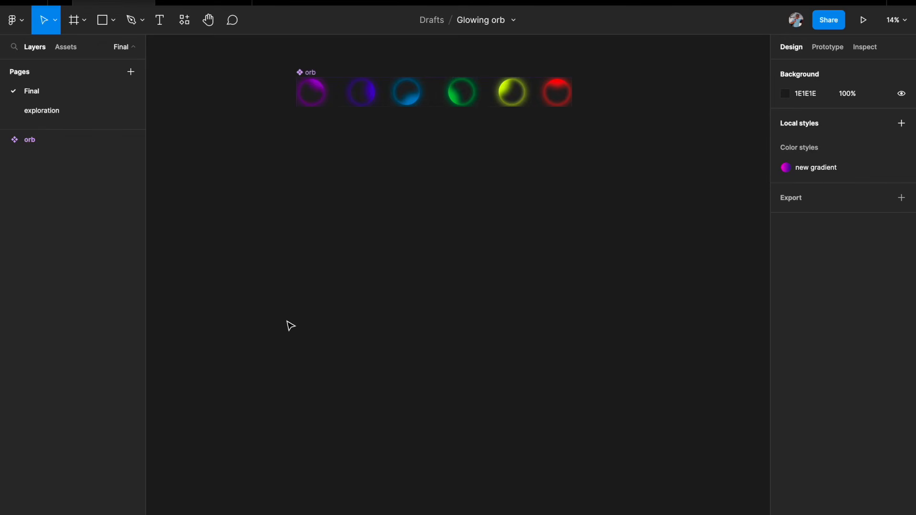
key("a")
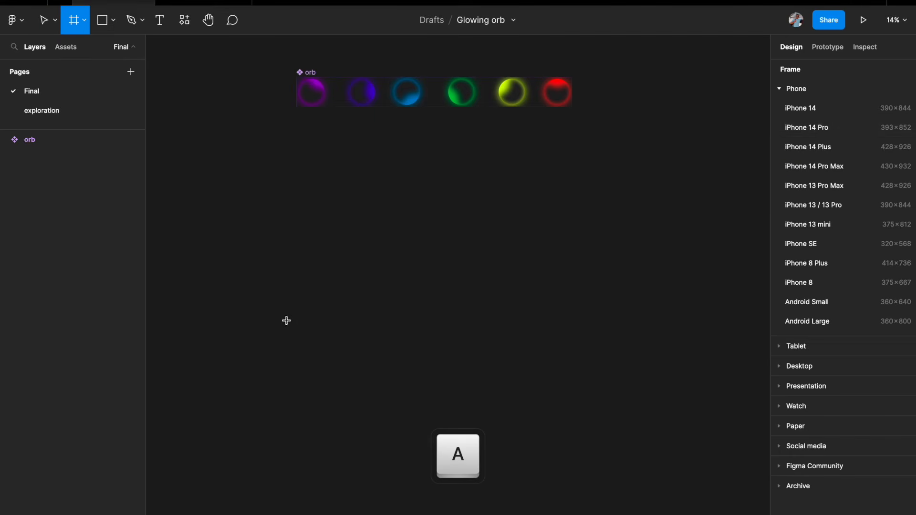
left_click(785, 369)
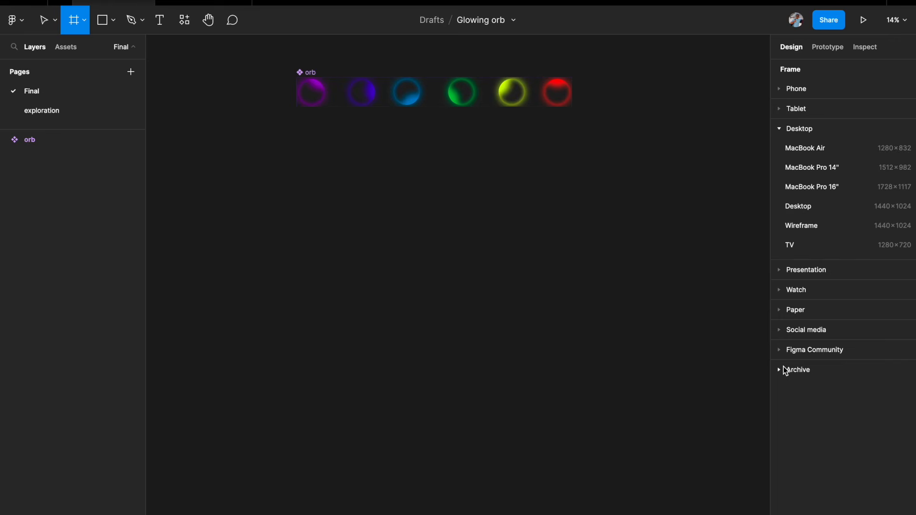
left_click(804, 170)
Step: Set the new frame's fill to black 000000
scroll(488, 253, "up", 3)
scroll(488, 253, "down", 1)
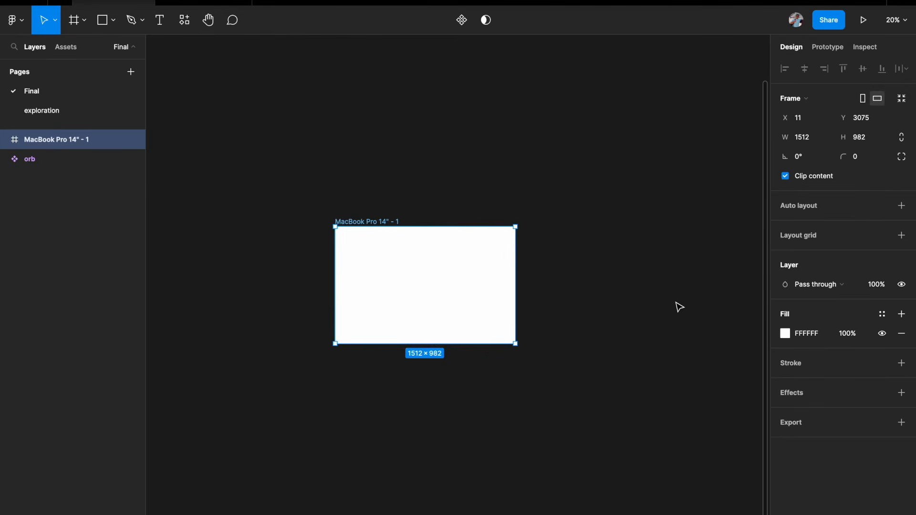
left_click(787, 336)
left_click_drag(686, 374, 584, 423)
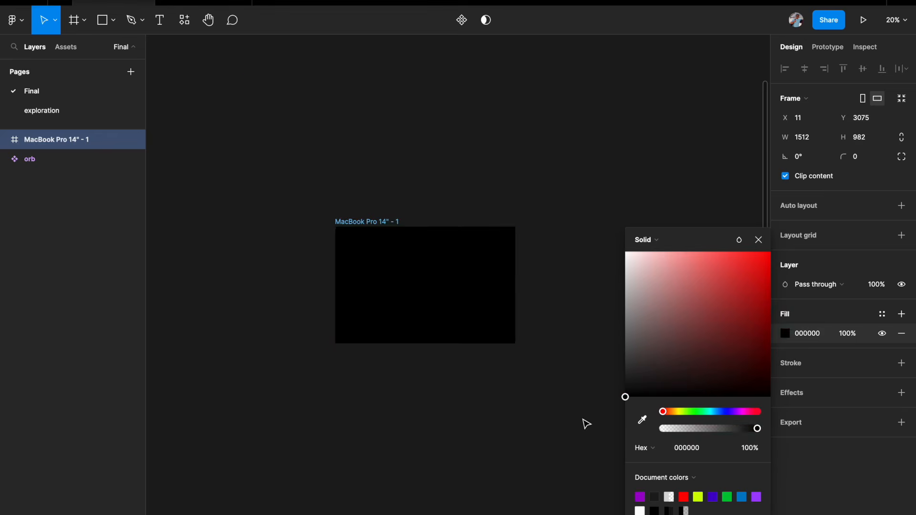
left_click(547, 415)
Step: Place an instance of the orb component from the Final page assets into the centre of the MacBook frame
scroll(551, 416, "down", 2)
scroll(548, 417, "down", 2)
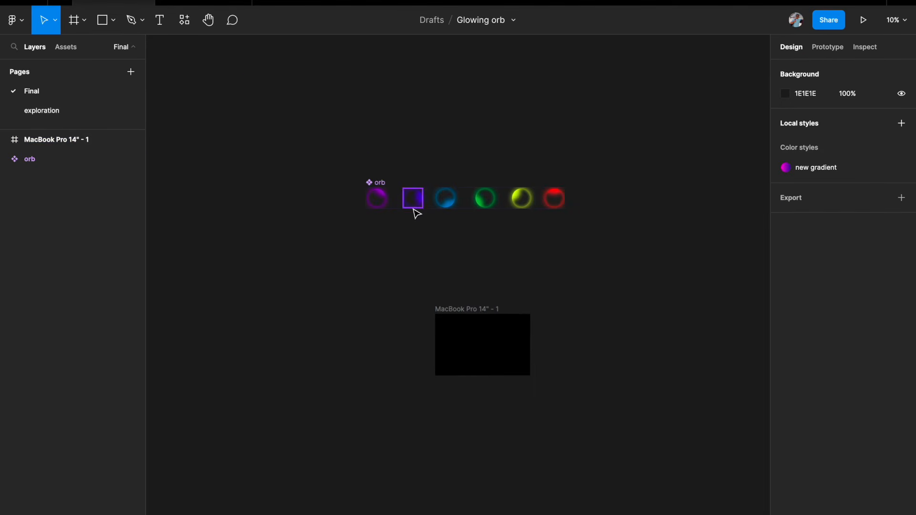
left_click(74, 51)
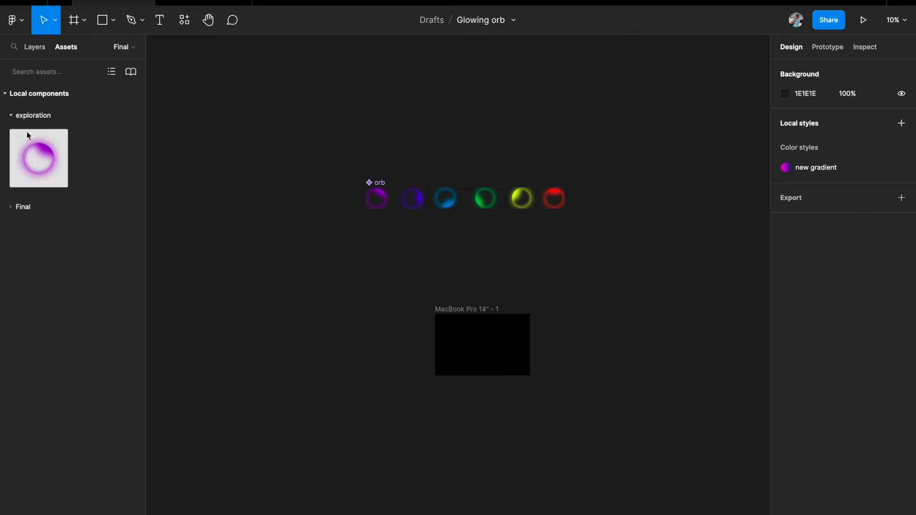
left_click(11, 116)
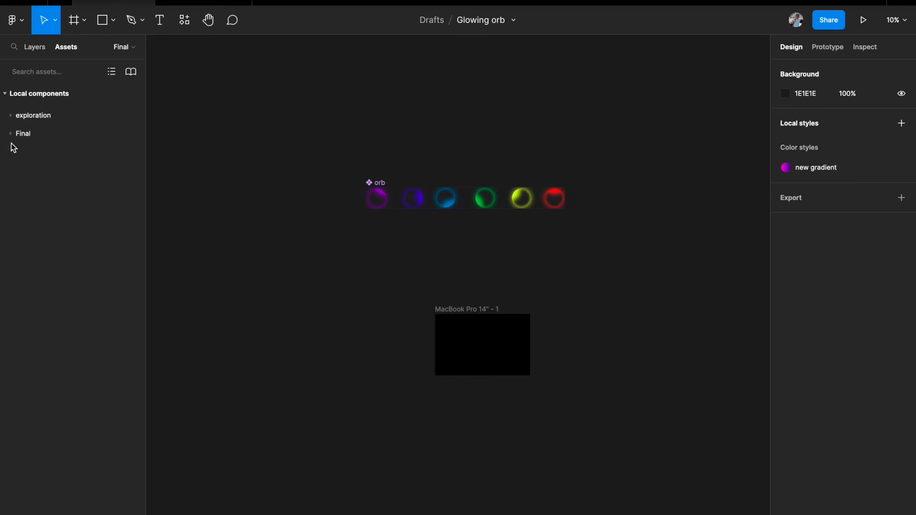
left_click(11, 134)
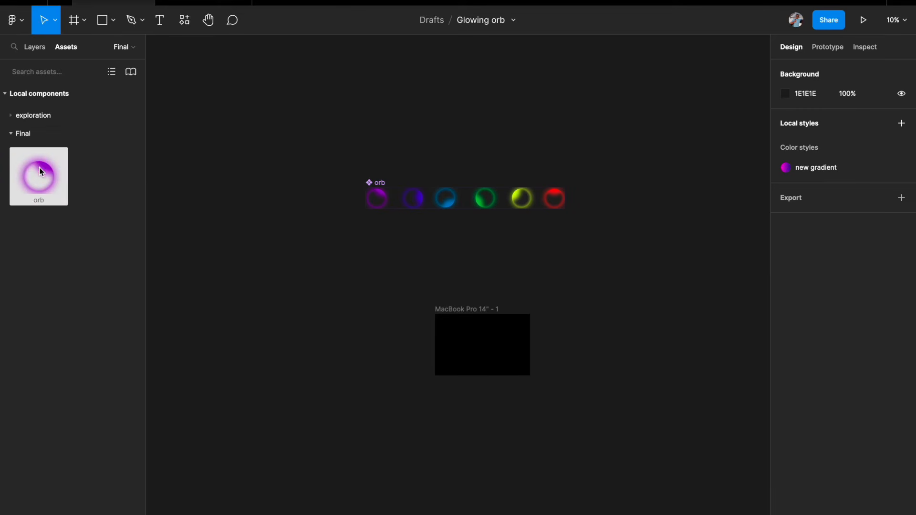
left_click_drag(29, 170, 478, 343)
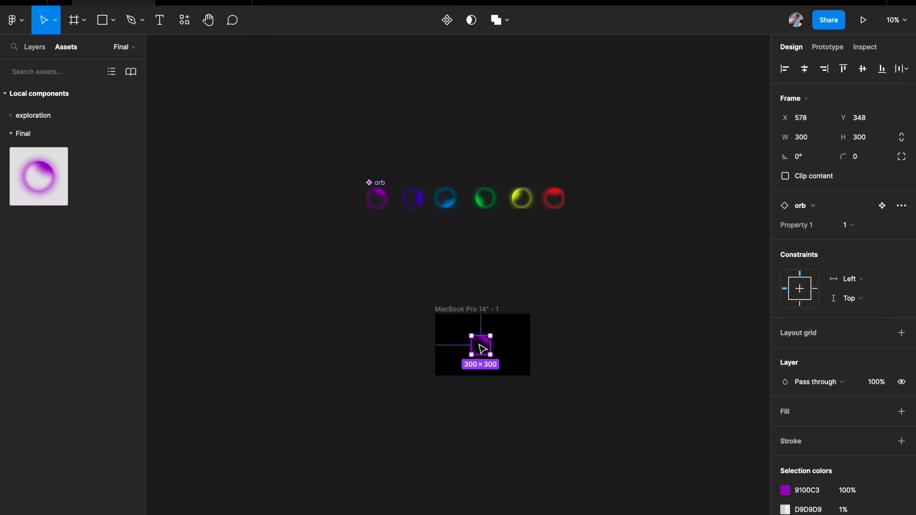
Step: Present the prototype to preview the animated orb
scroll(478, 342, "up", 3)
key("super+alt+Return")
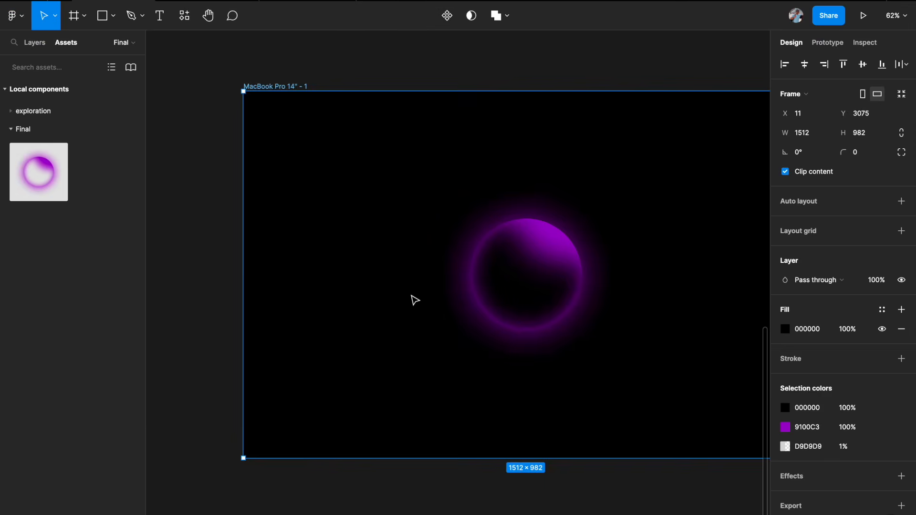
scroll(411, 299, "up", 5)
scroll(429, 276, "down", 2)
scroll(400, 210, "down", 2)
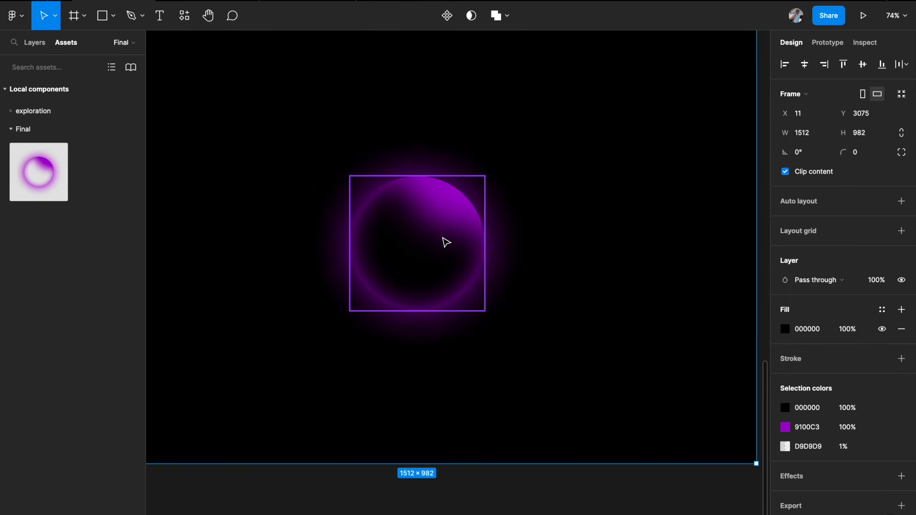
Step: Draw a circle about 274 × 274 px centred over the orb inside the MacBook frame
scroll(442, 238, "left", 2)
scroll(442, 237, "up", 1)
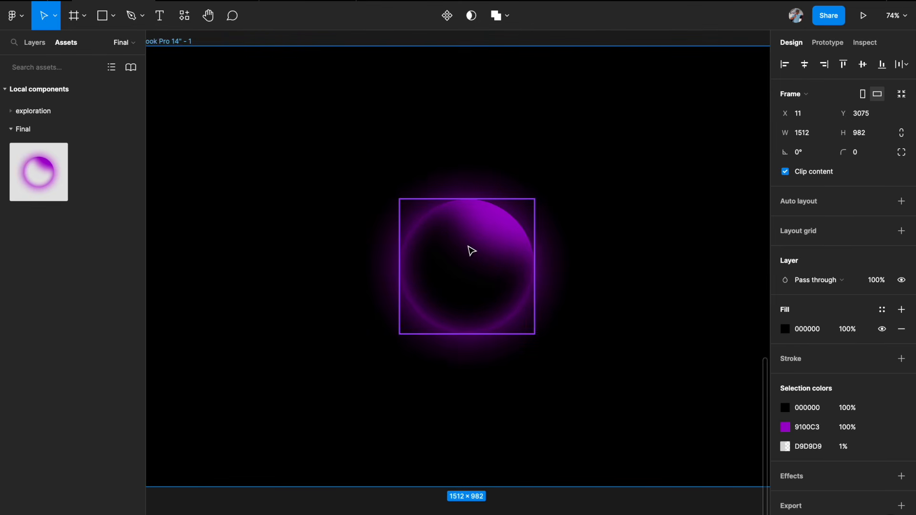
key("o")
key("shift")
left_click_drag(431, 231, 521, 312)
left_click_drag(487, 271, 478, 253)
scroll(479, 273, "up", 3)
key("shift")
left_click_drag(524, 310, 552, 342)
key("shift")
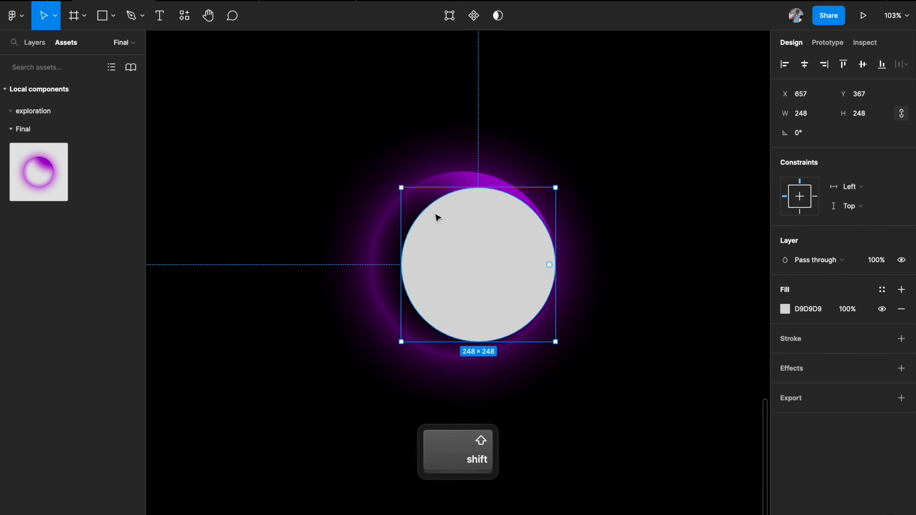
left_click_drag(446, 232, 433, 231)
key("shift")
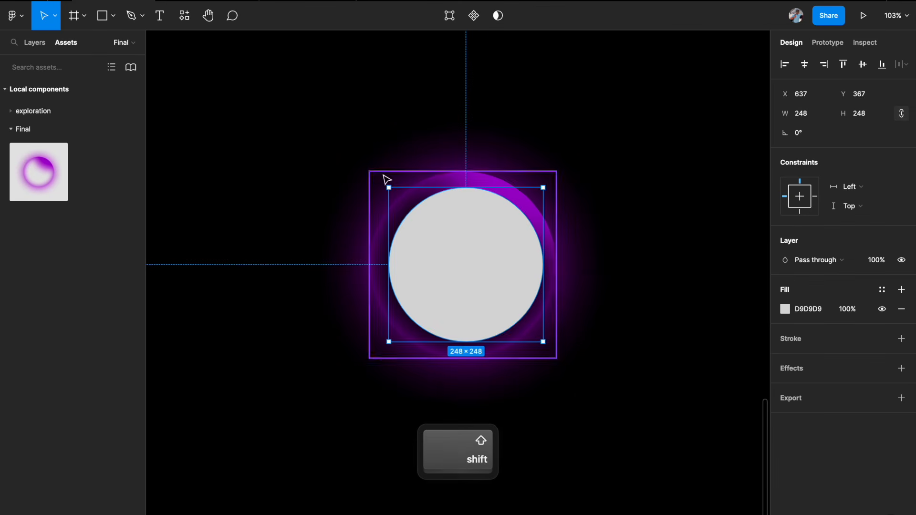
left_click_drag(387, 187, 380, 185)
key("shift")
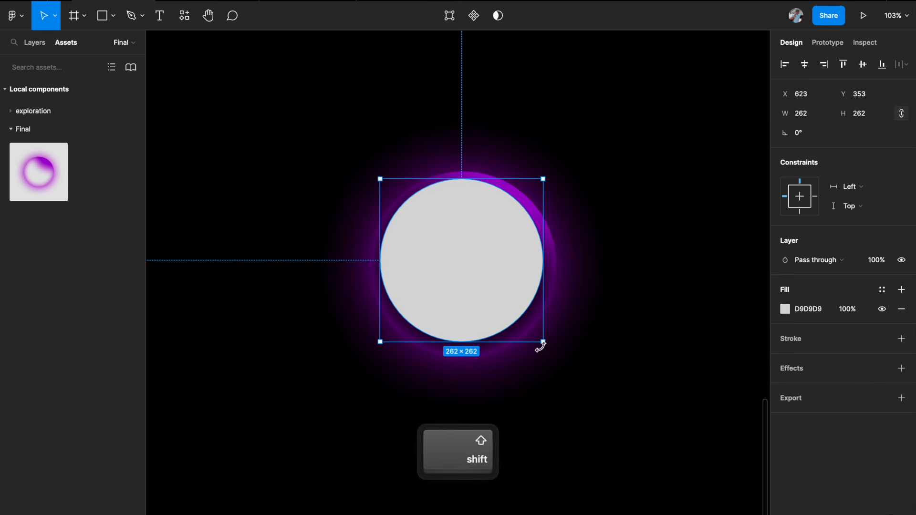
left_click_drag(543, 344, 546, 350)
left_click_drag(496, 277, 493, 282)
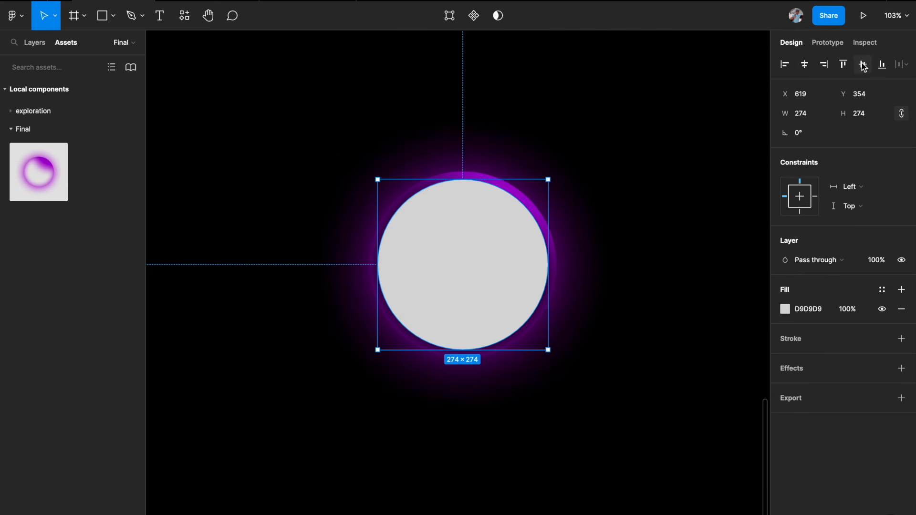
left_click(615, 169)
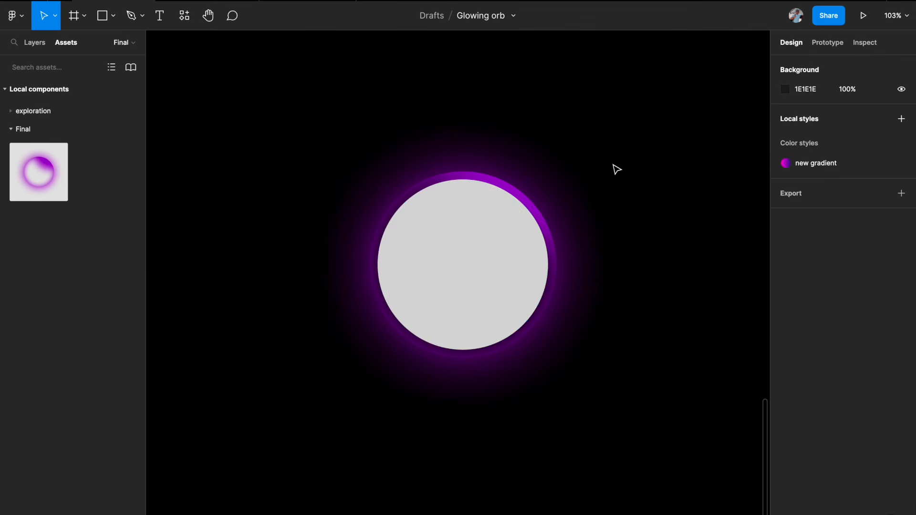
Step: Set the circle's fill colour to black 000000
left_click(520, 249)
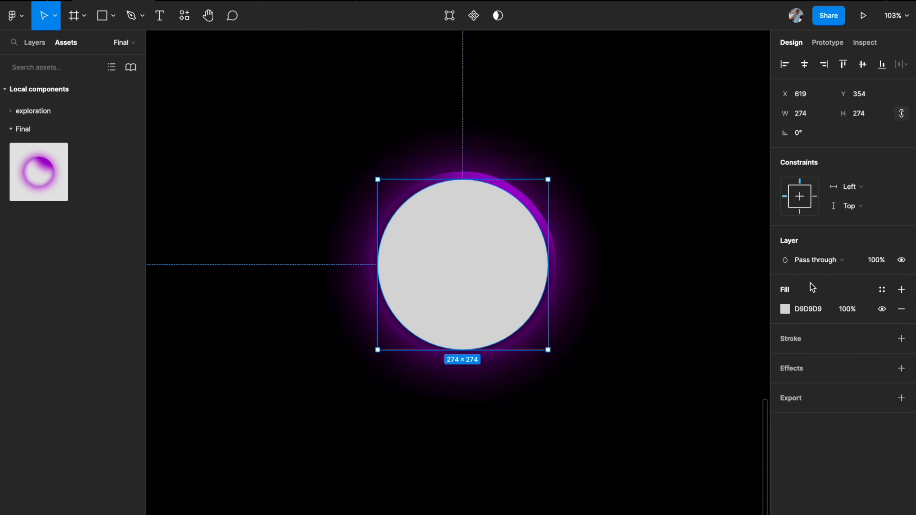
left_click(785, 310)
left_click_drag(659, 342, 581, 457)
left_click(570, 451)
left_click(487, 258)
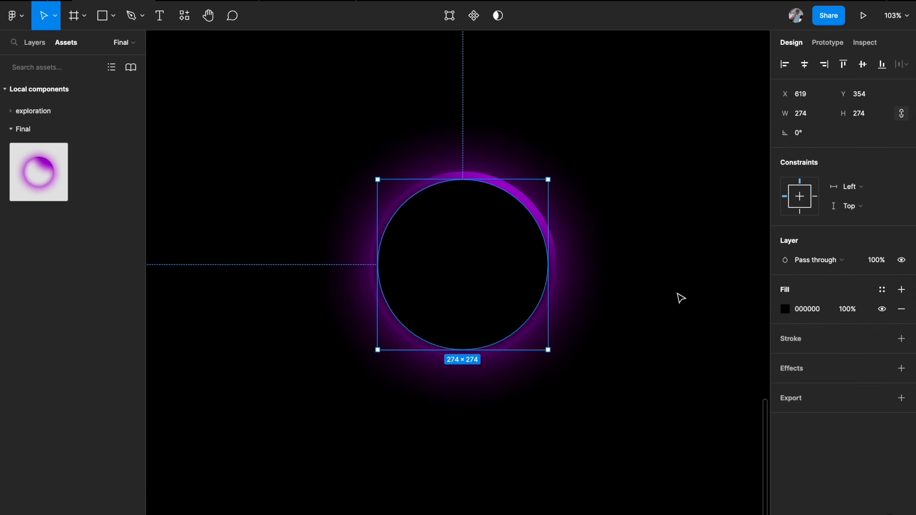
Step: Lower the circle's fill opacity to 90%
left_click(847, 309)
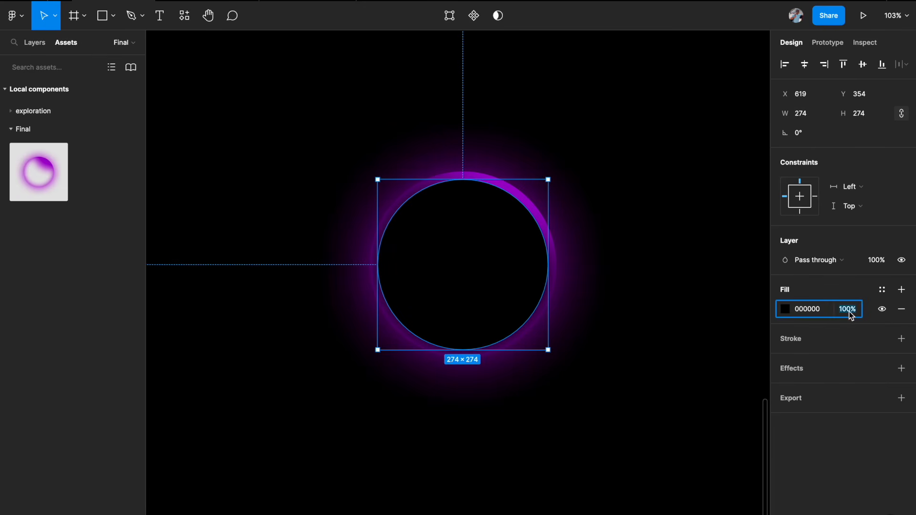
key("shift+Down")
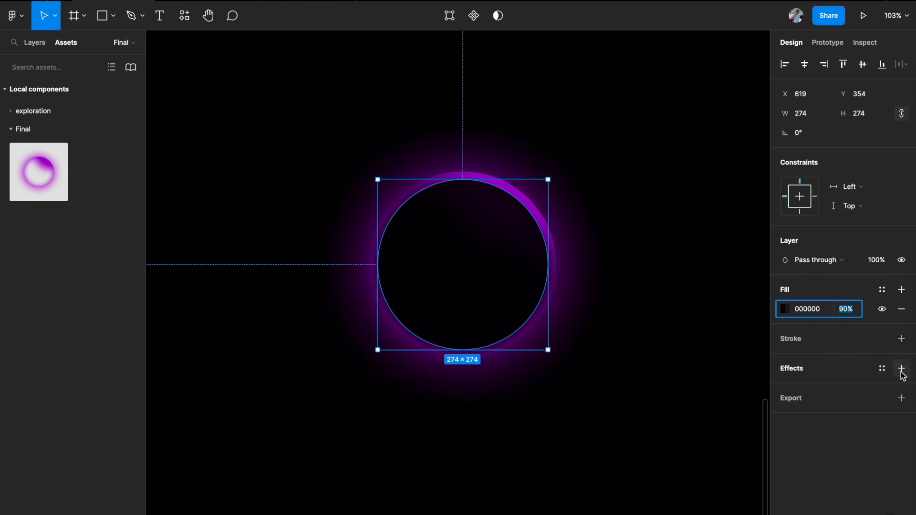
left_click(720, 358)
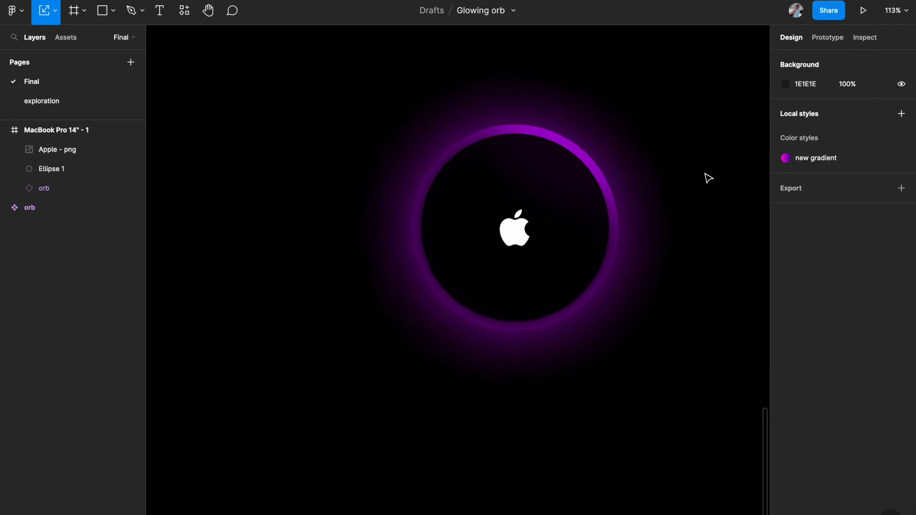
Step: Select the MacBook Pro 14" - 1 frame and present it as a prototype again
key("shift+1")
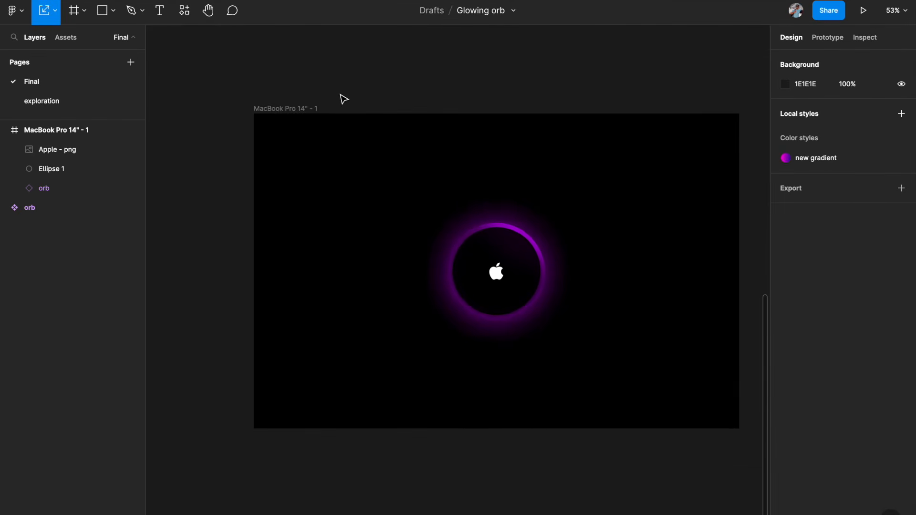
left_click(305, 110)
left_click(863, 10)
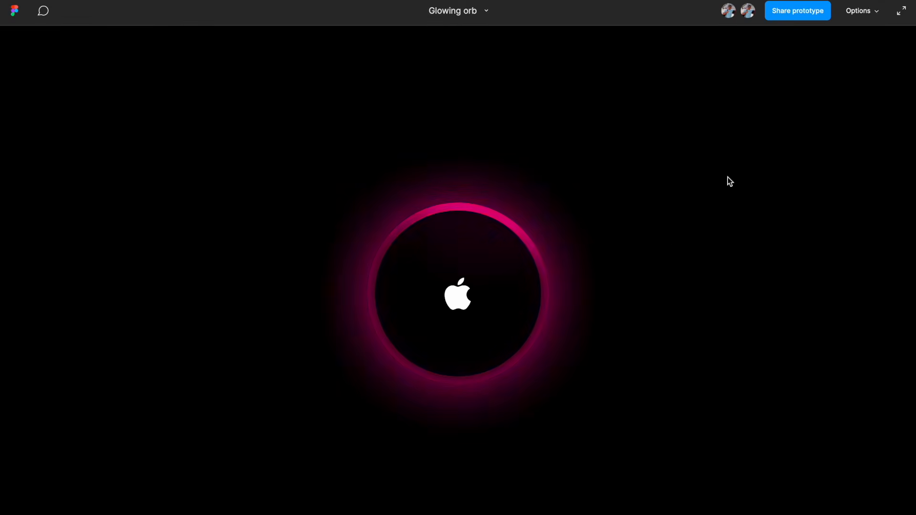